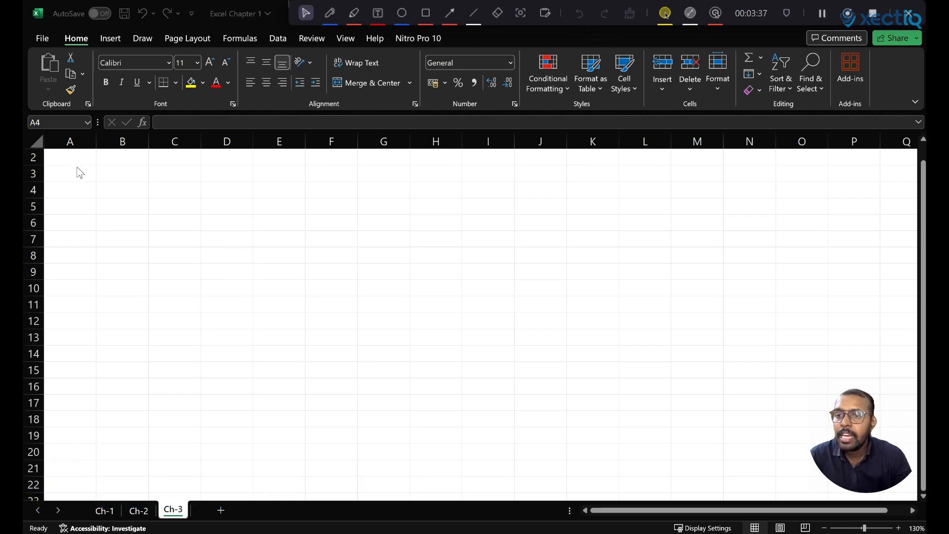
Step: Enter the column headings "Sl.No" in cell A3 and "Name" in cell B3 of the Ch-3 sheet
click(82, 162)
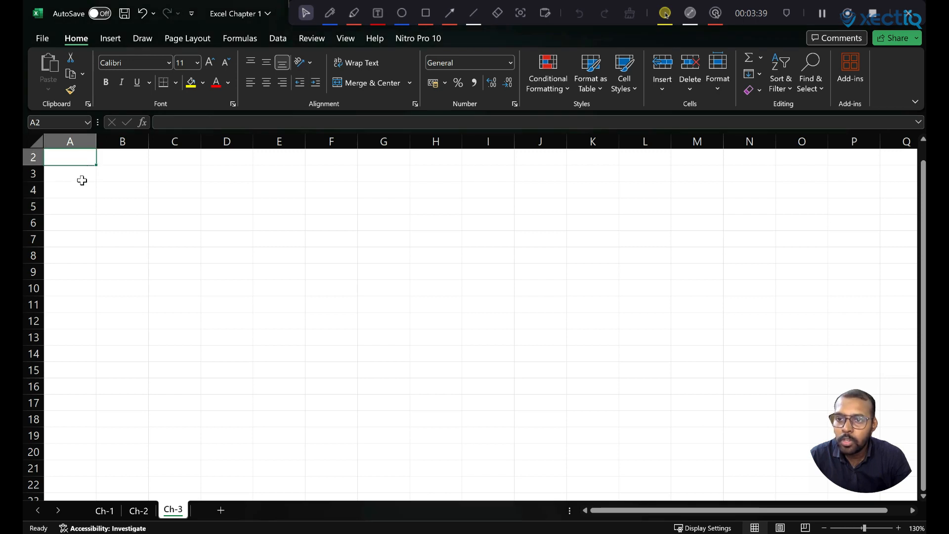
click(81, 177)
scroll(69, 190, up, 1)
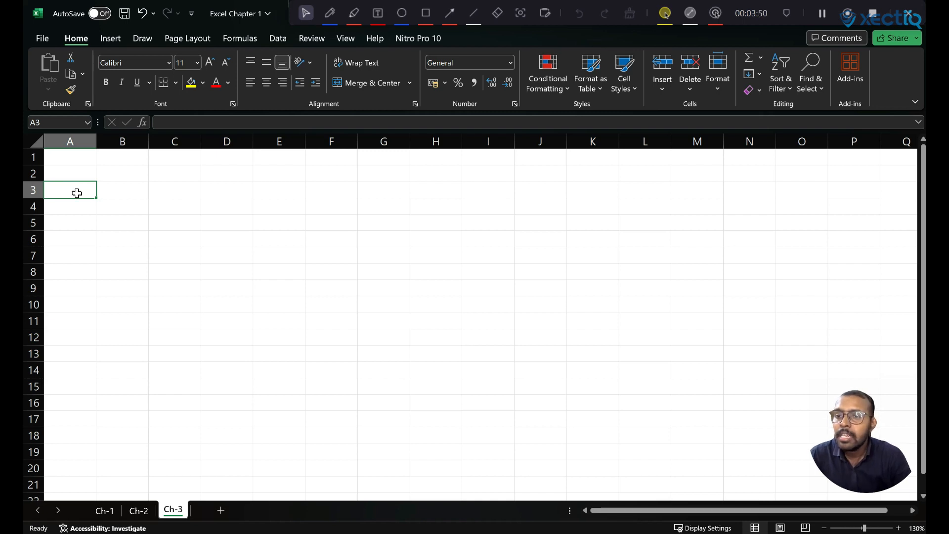
text(Sl.M)
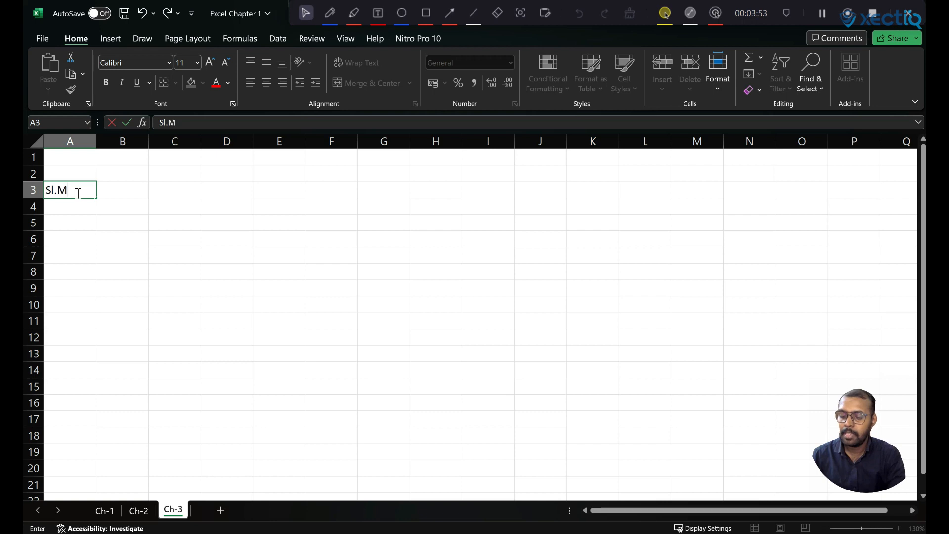
key(BackSpace)
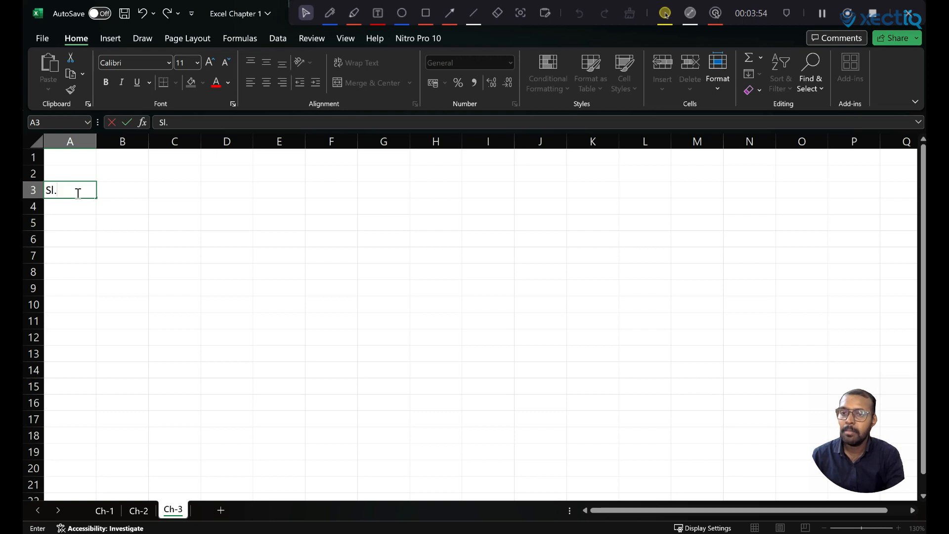
text(No)
key(Tab)
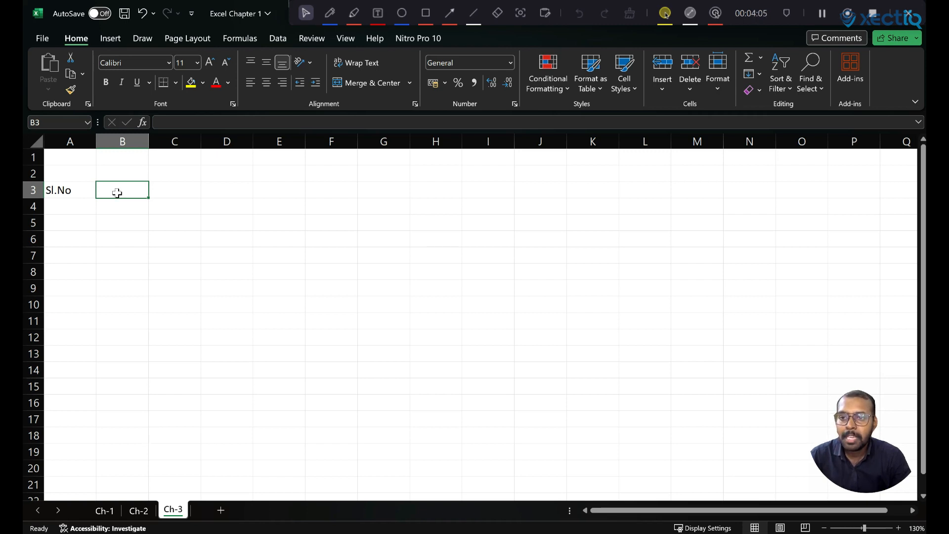
text(Name)
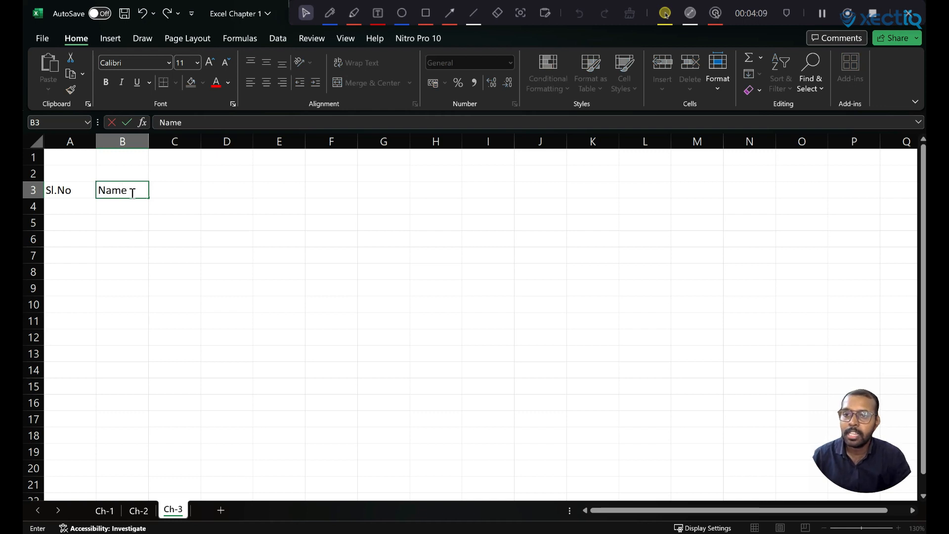
key(Tab)
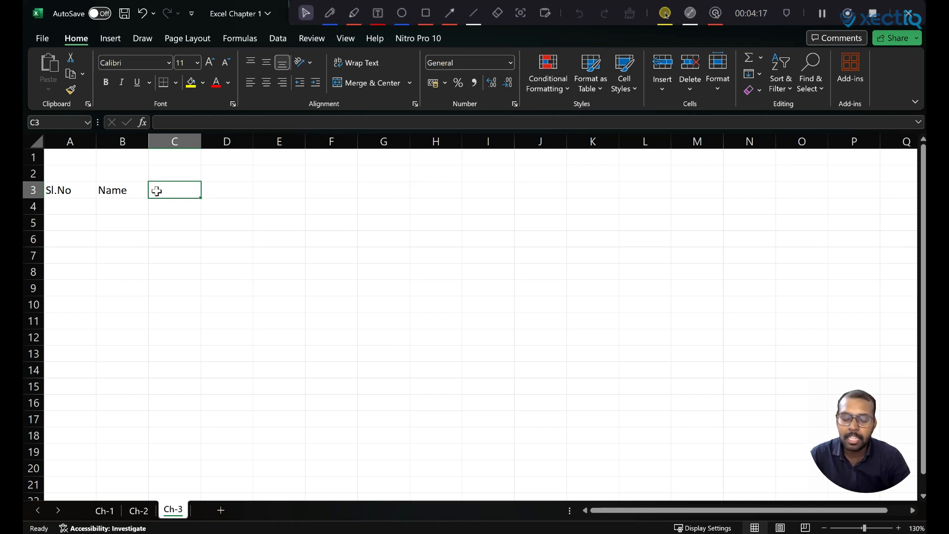
Step: Enter the date 01/01/2024 in cell C3 and fill the daily date series across row 3 to AG3
text(01/0)
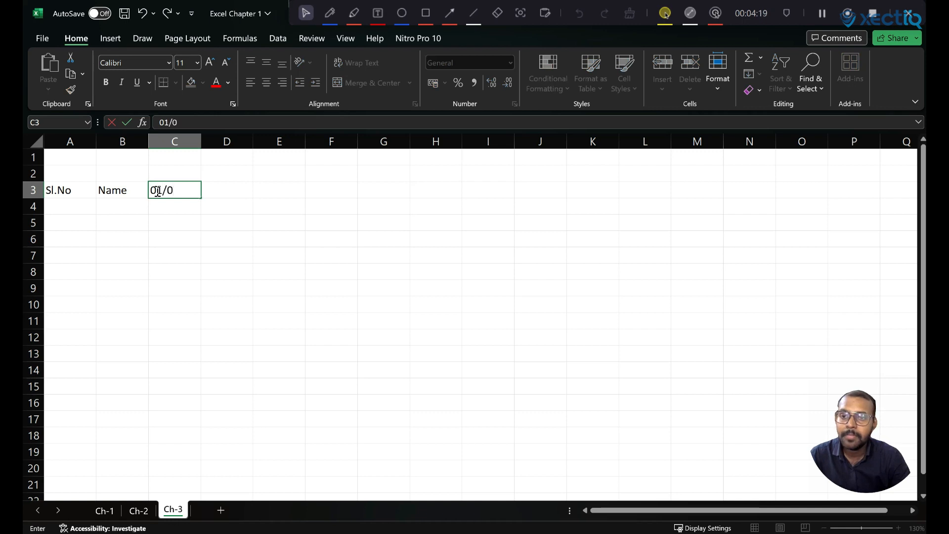
text(1/2024)
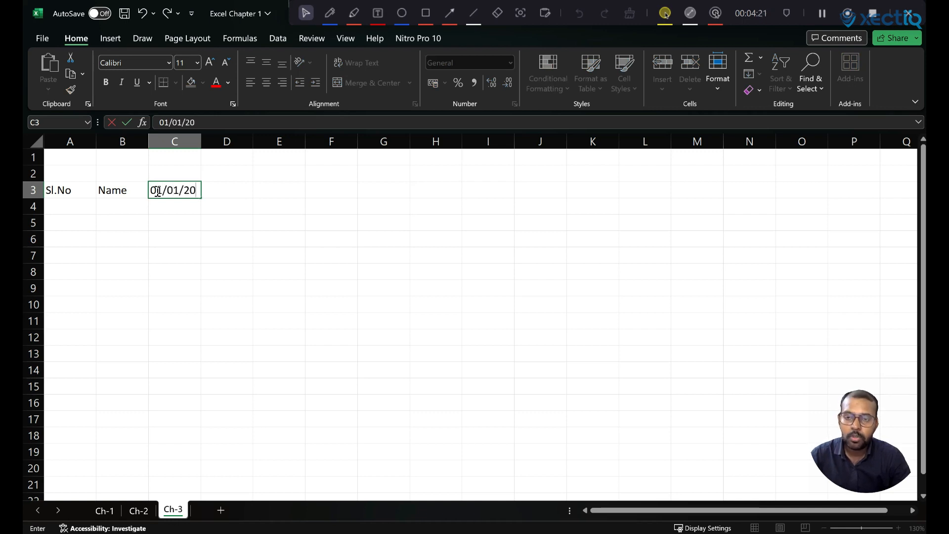
click(188, 224)
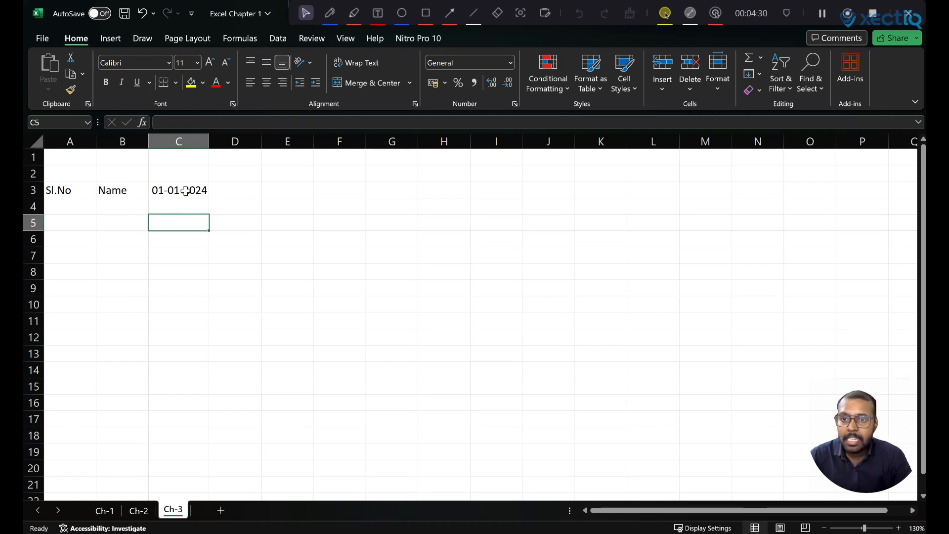
click(186, 191)
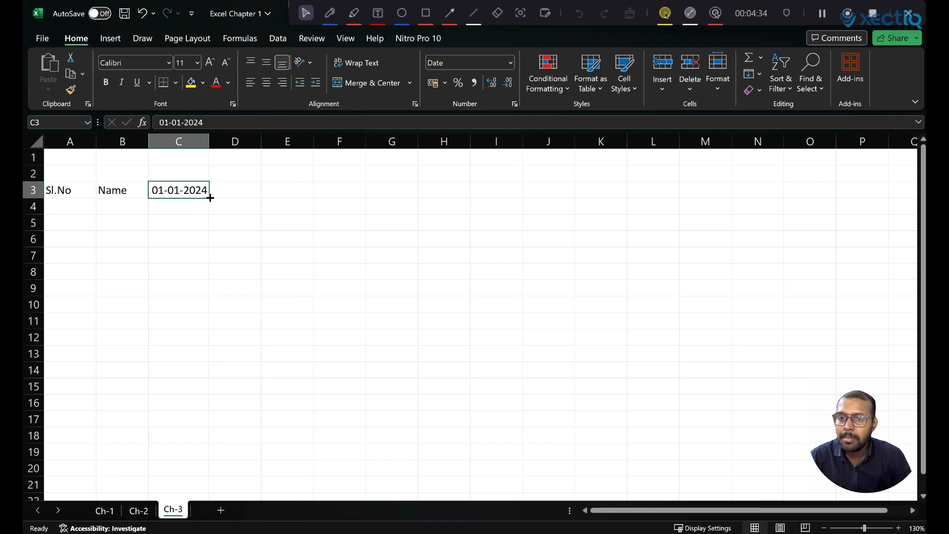
drag(210, 198, 840, 197)
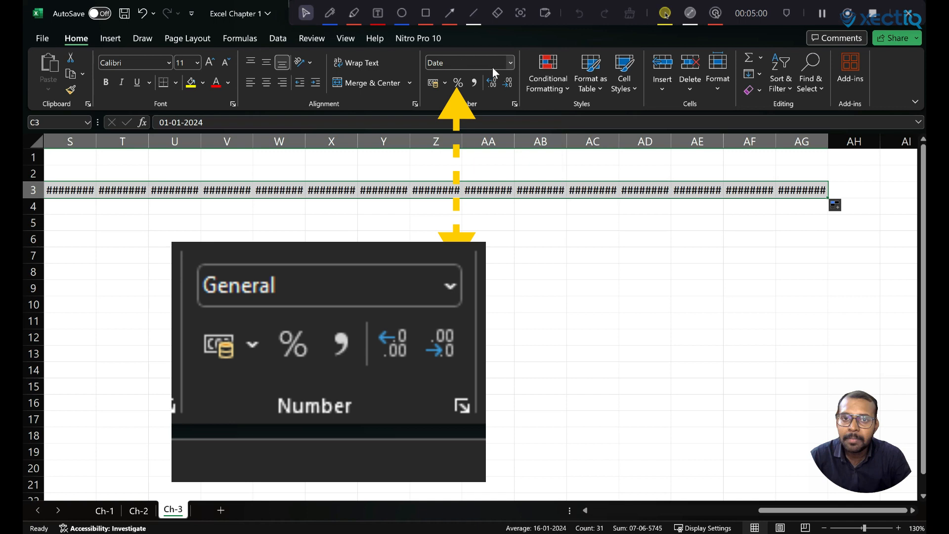
Step: Apply the Short Date format to the dates in C3:AG3
click(509, 63)
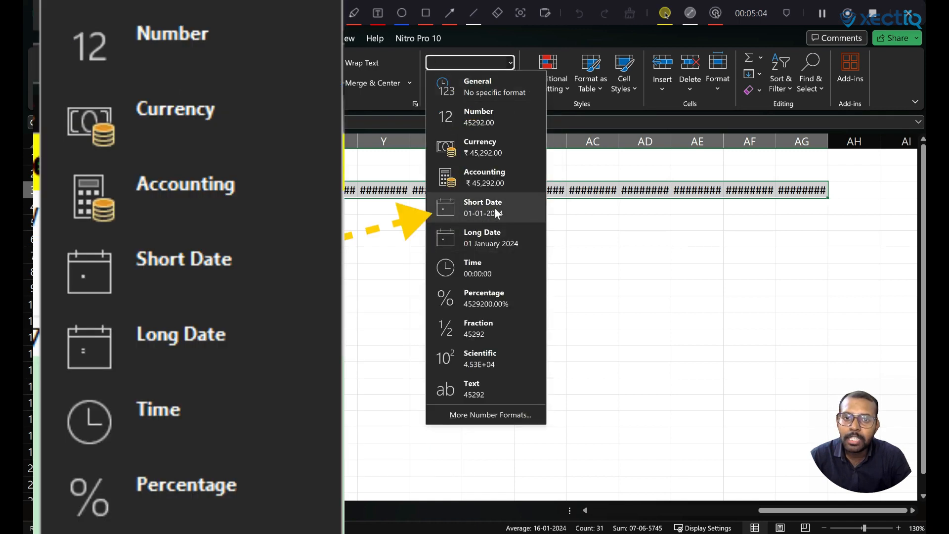
click(479, 203)
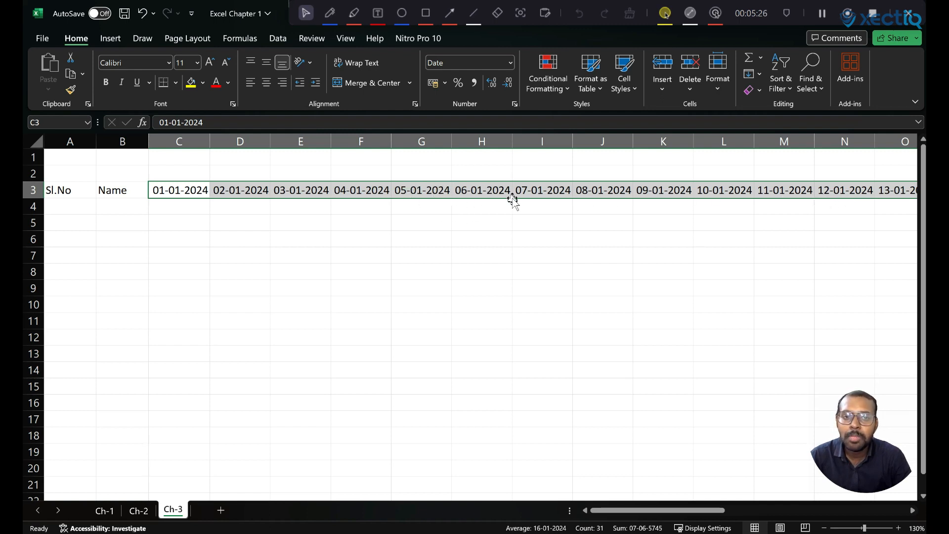
key(Tab)
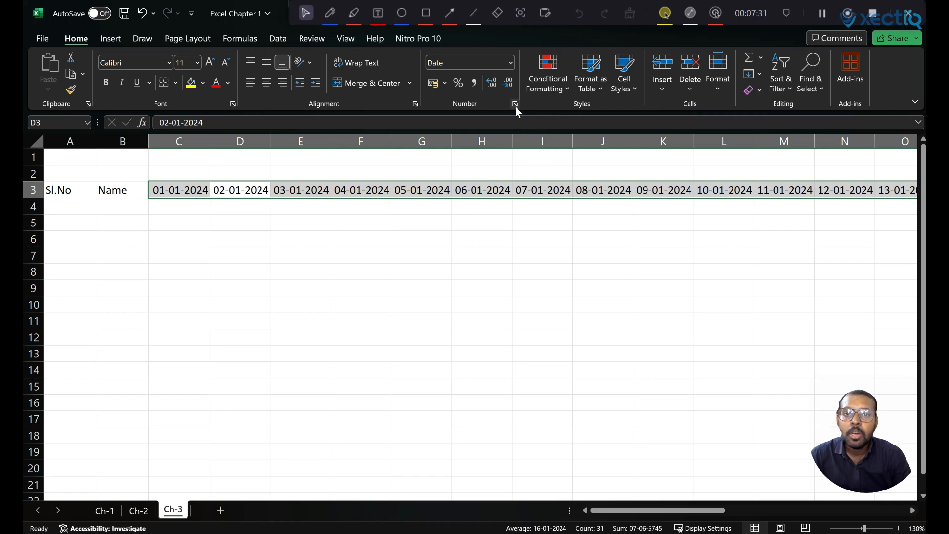
Step: Apply the custom number format "dd" to the dates in C3:AG3 so only the day shows
click(513, 63)
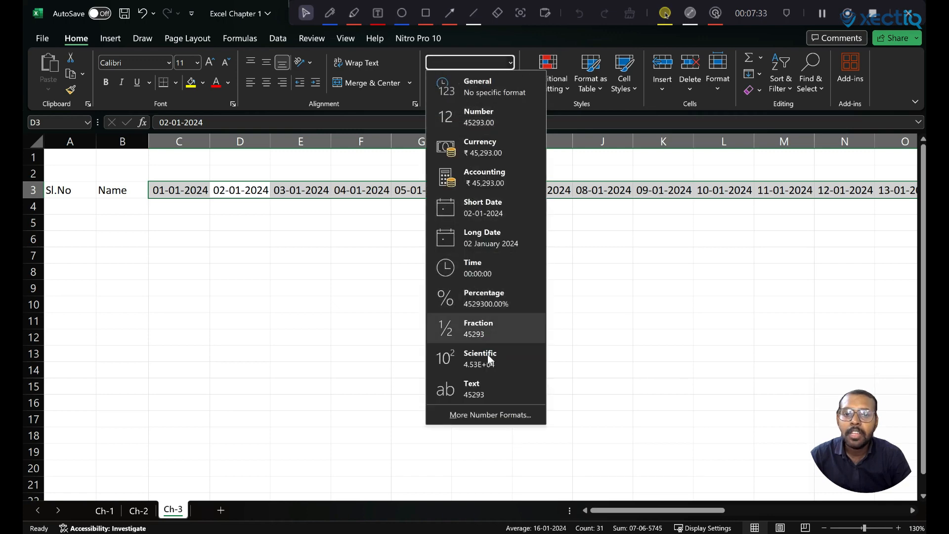
click(490, 414)
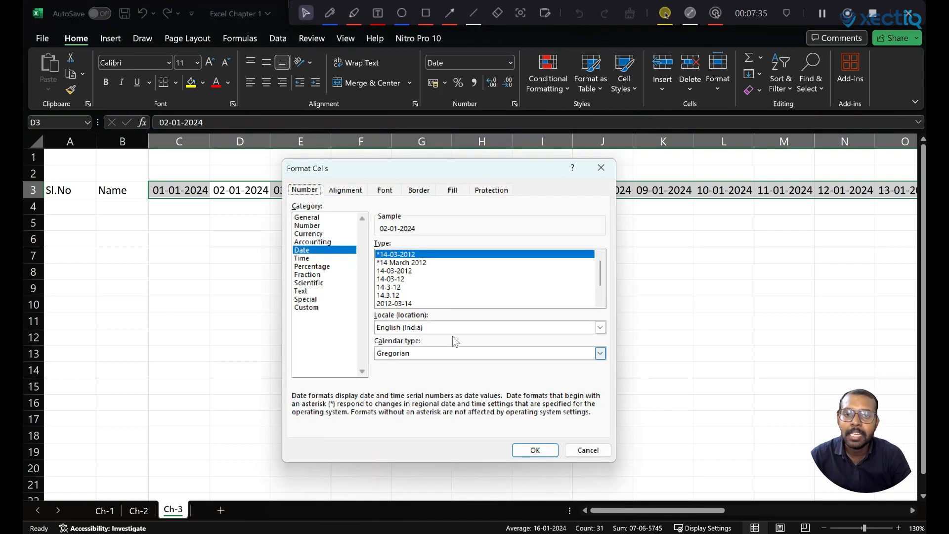
scroll(454, 268, down, 1)
scroll(453, 268, up, 1)
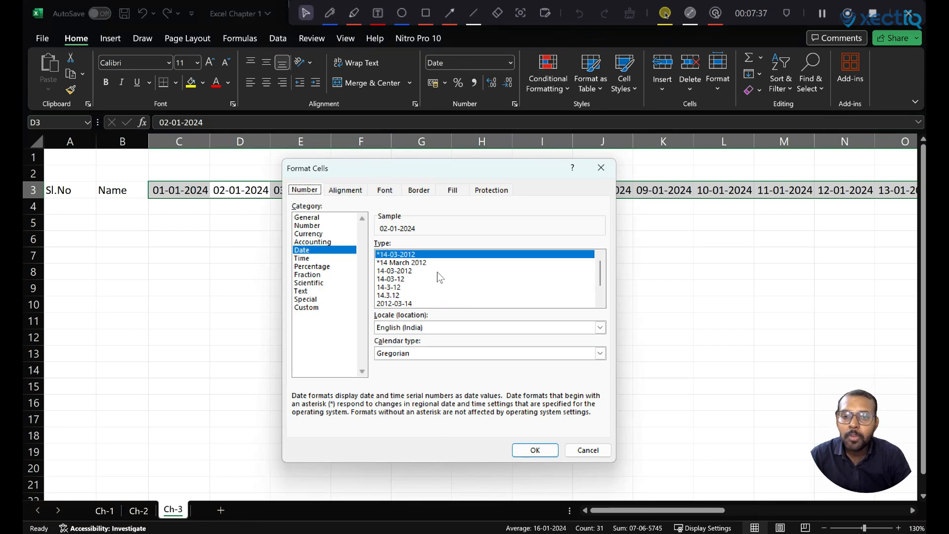
click(310, 310)
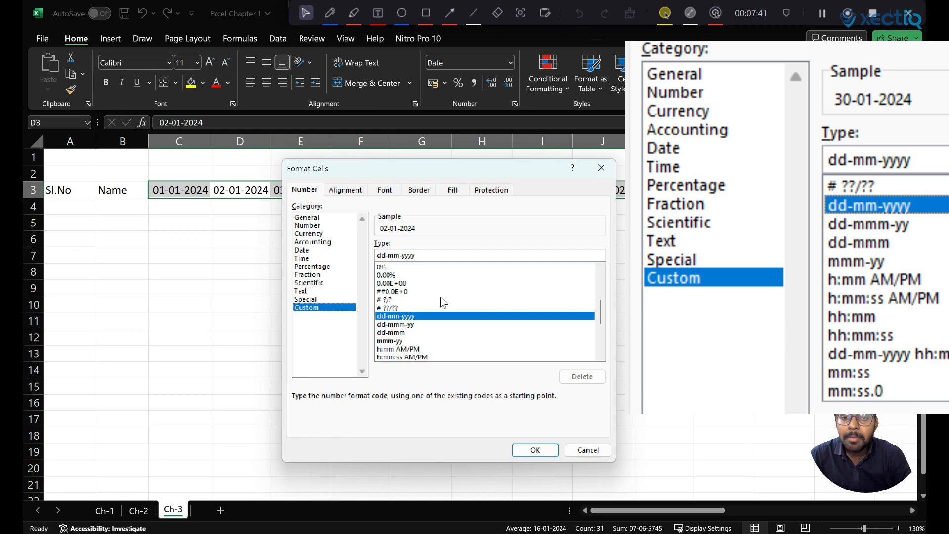
click(426, 255)
key(BackSpace)
key(BackSpace)
key(BackSpace)
key(BackSpace)
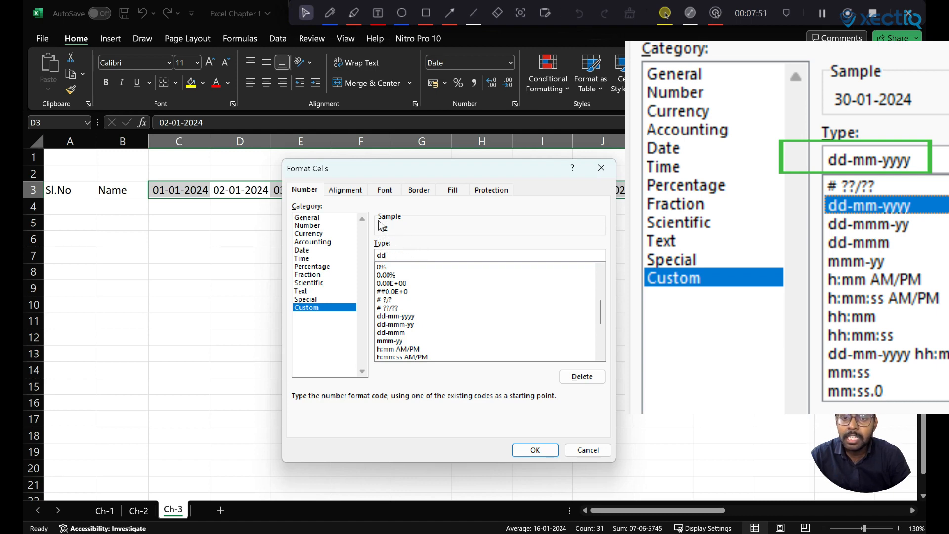
click(535, 450)
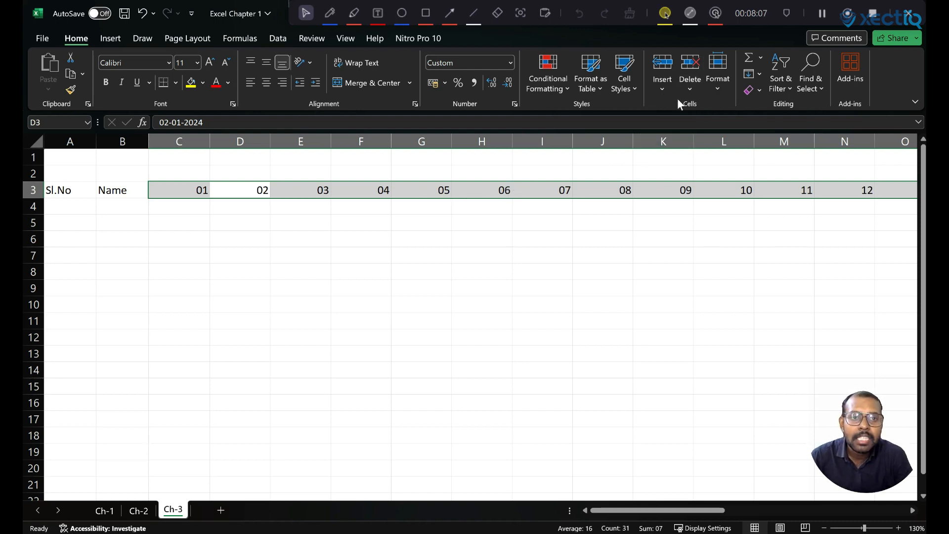
Step: AutoFit the widths of the date columns C to AG to their two-digit day headings
click(719, 87)
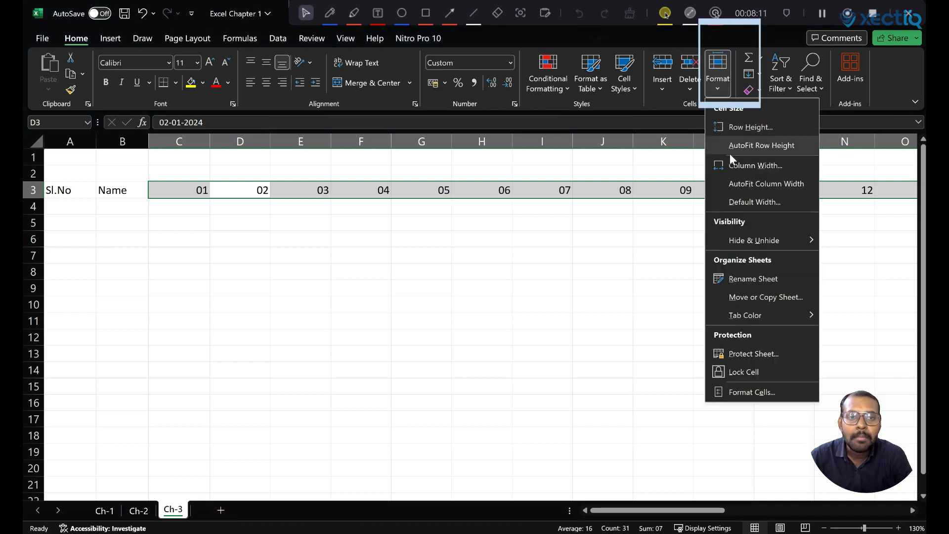
click(754, 186)
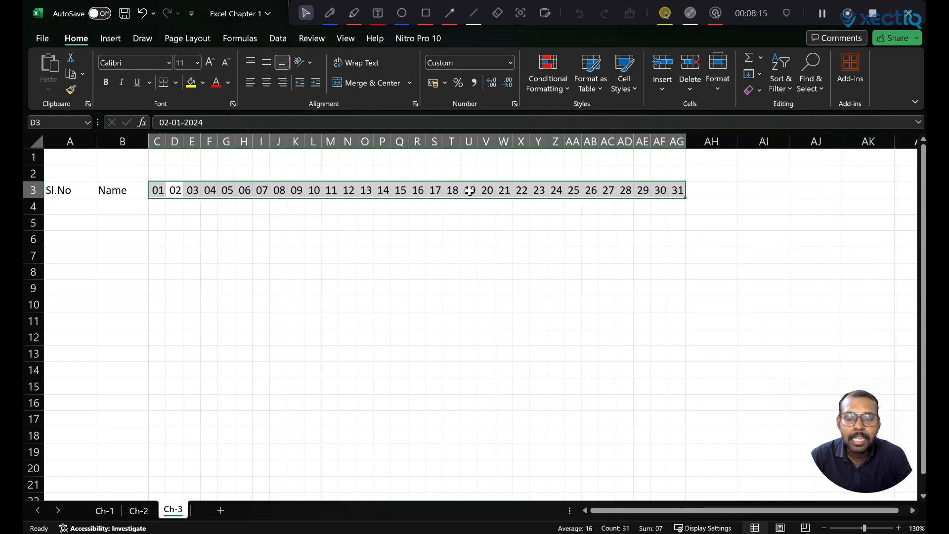
click(154, 221)
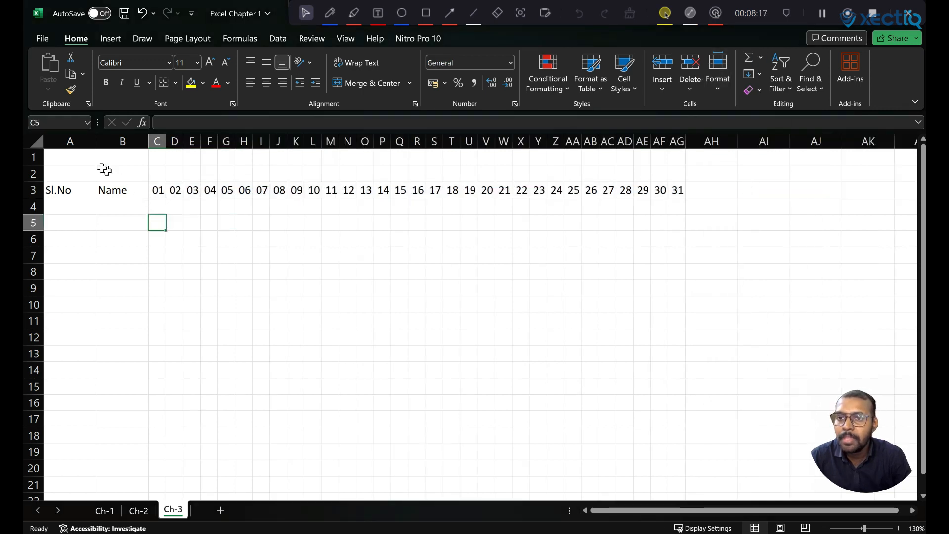
Step: Enter the title "January 2024 Attendence Sheet" in row 1 and merge and center it across A1:AG1
click(67, 158)
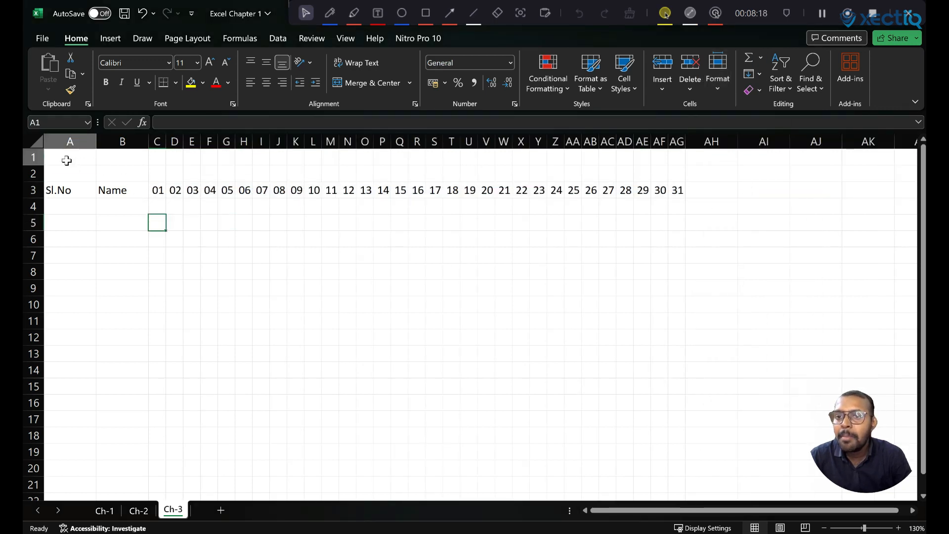
click(156, 160)
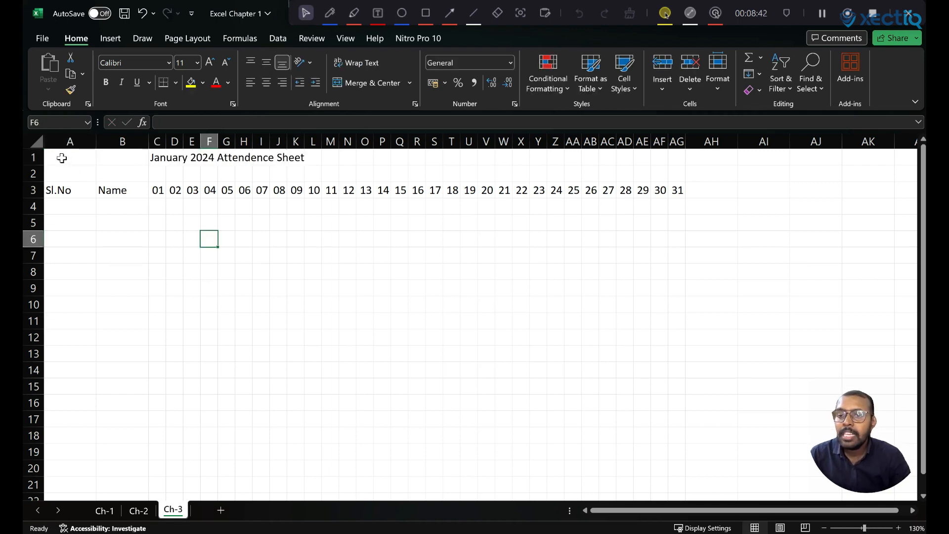
drag(63, 157, 677, 157)
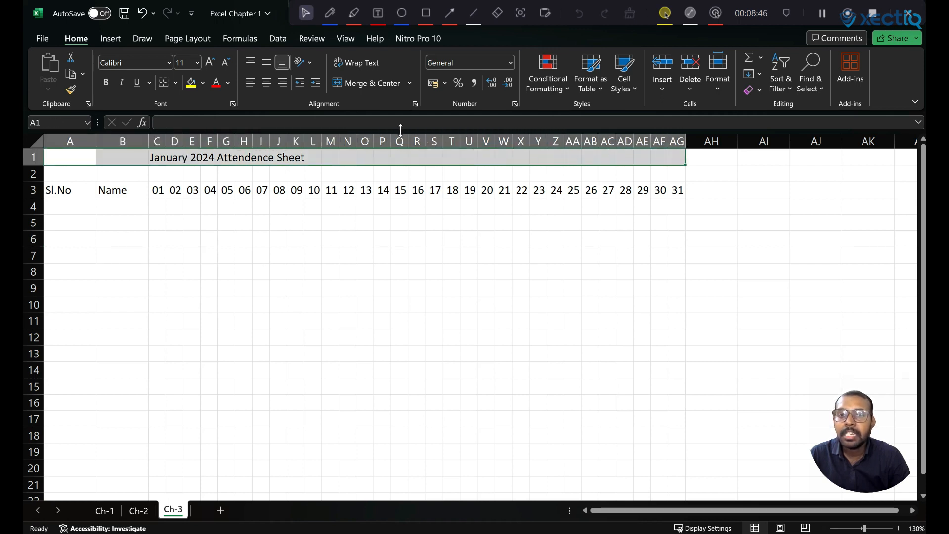
click(372, 83)
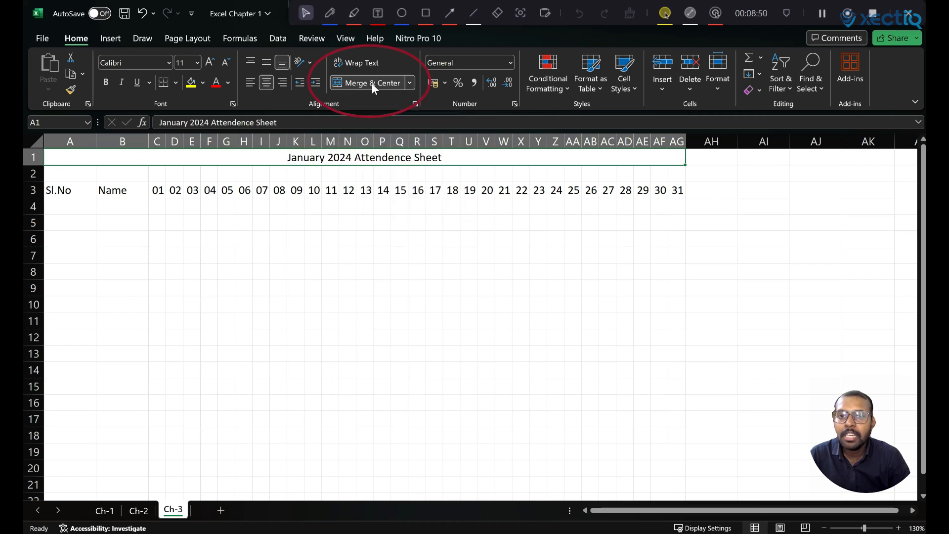
Step: Format the merged title with font size 16, bold text and a yellow fill
click(209, 62)
click(209, 62)
click(208, 61)
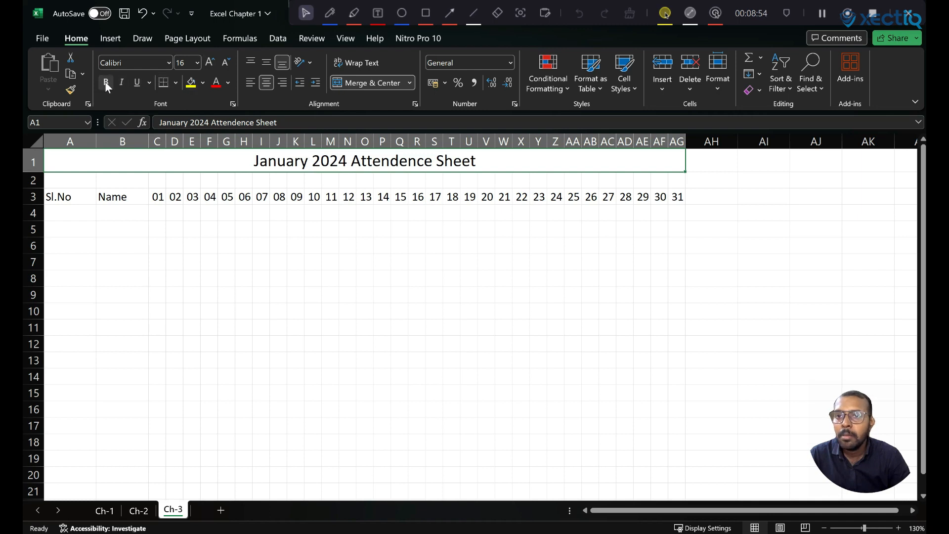
click(106, 82)
click(203, 83)
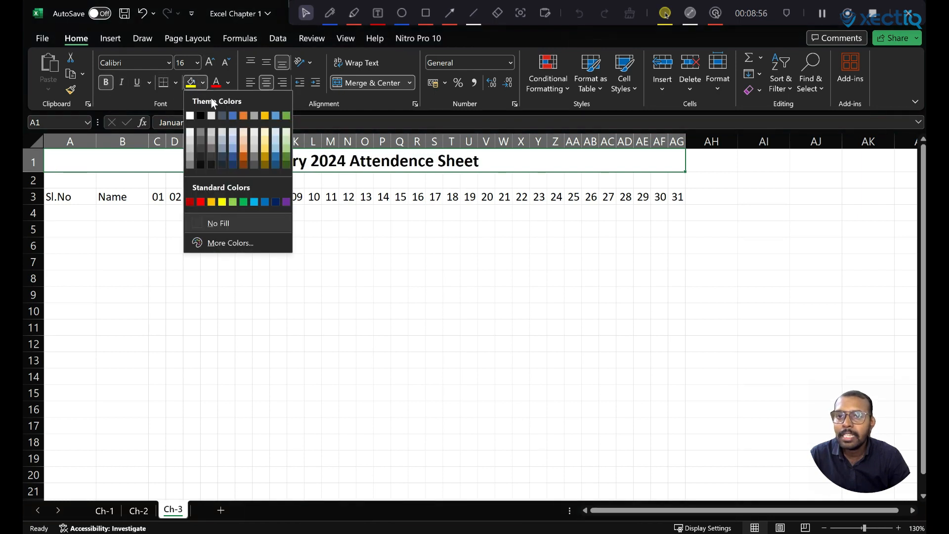
click(222, 203)
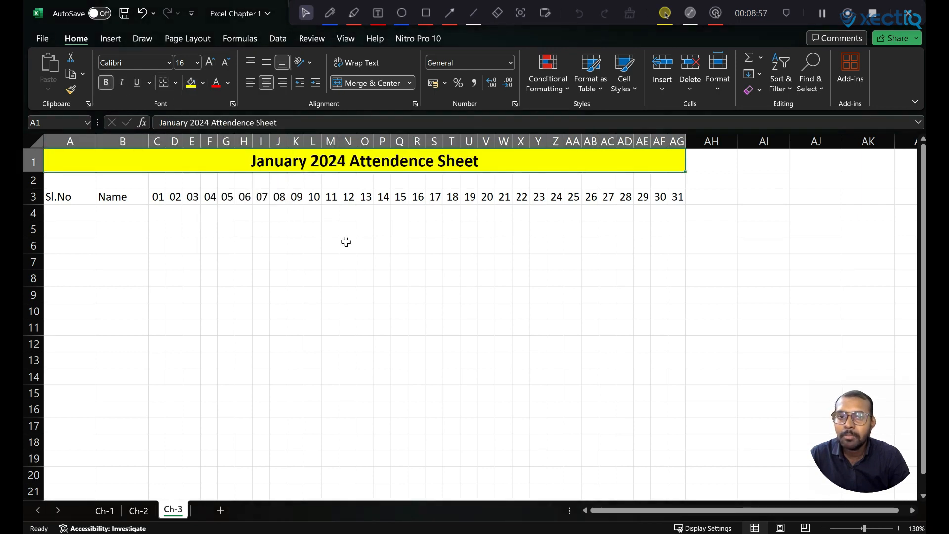
click(348, 244)
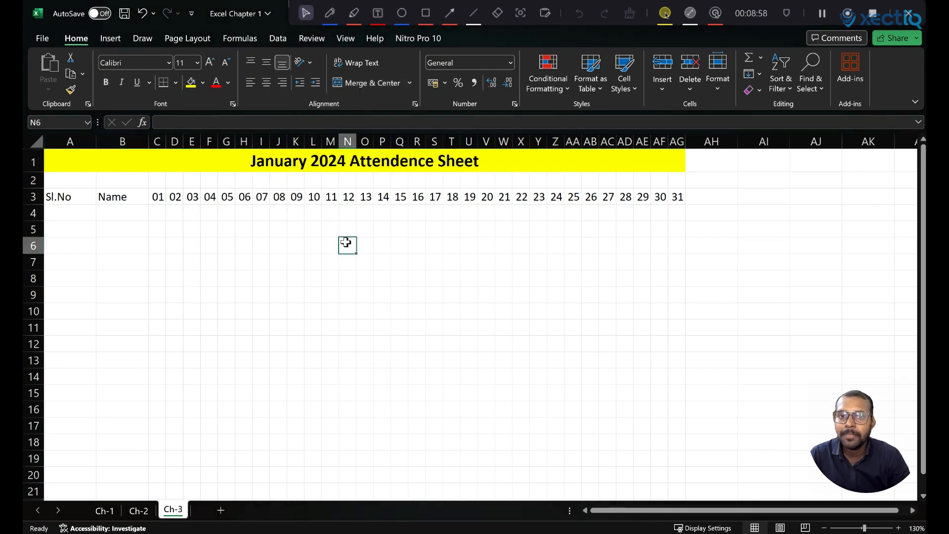
Step: Check the full dates stored behind day headings 01 to 05 in row 3
click(160, 201)
click(177, 200)
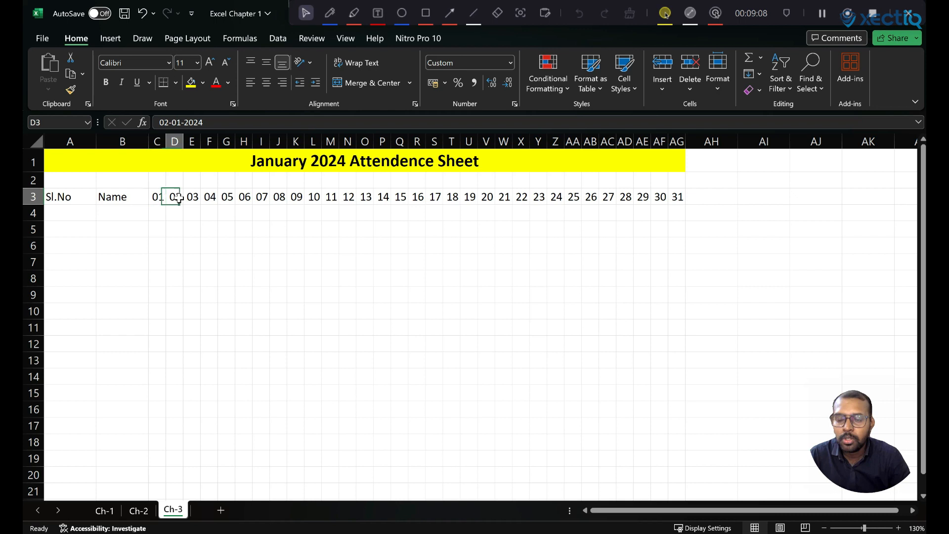
click(196, 198)
click(210, 199)
click(228, 200)
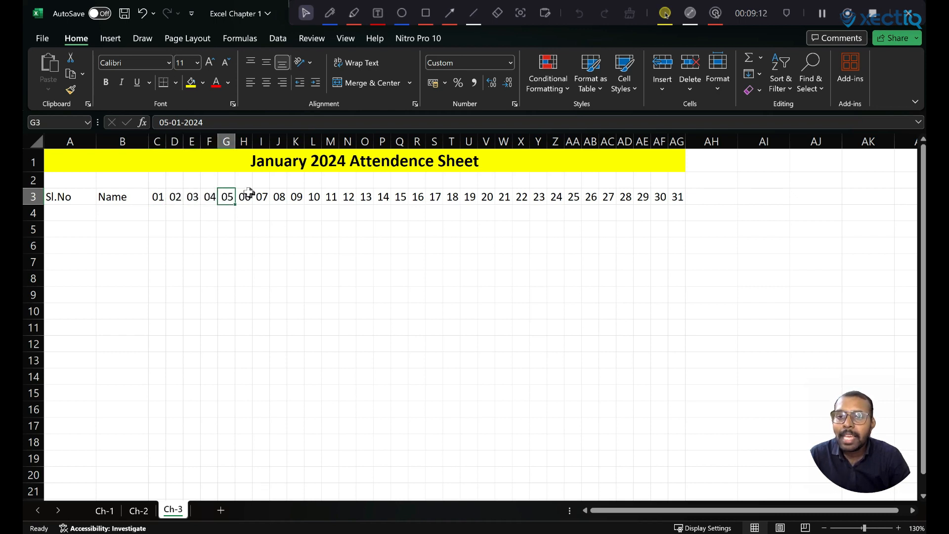
Step: Enter the formula =TEXT(C3,"ddd") in cell C2 to give the weekday of the first date
click(159, 183)
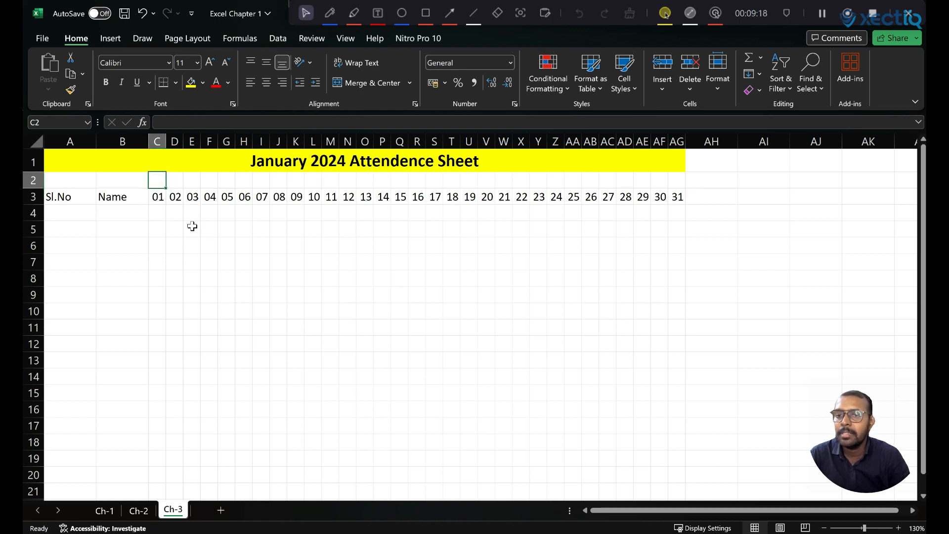
double_click(157, 183)
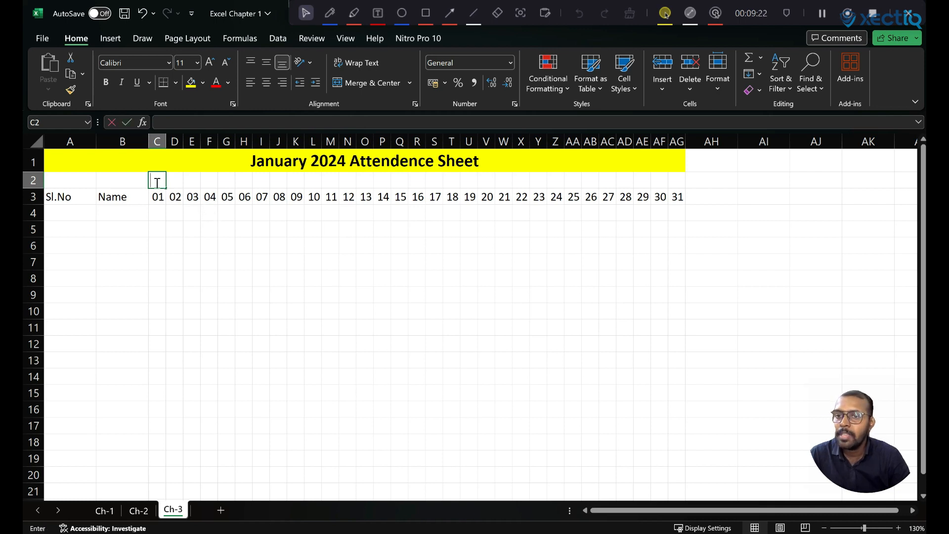
text(=)
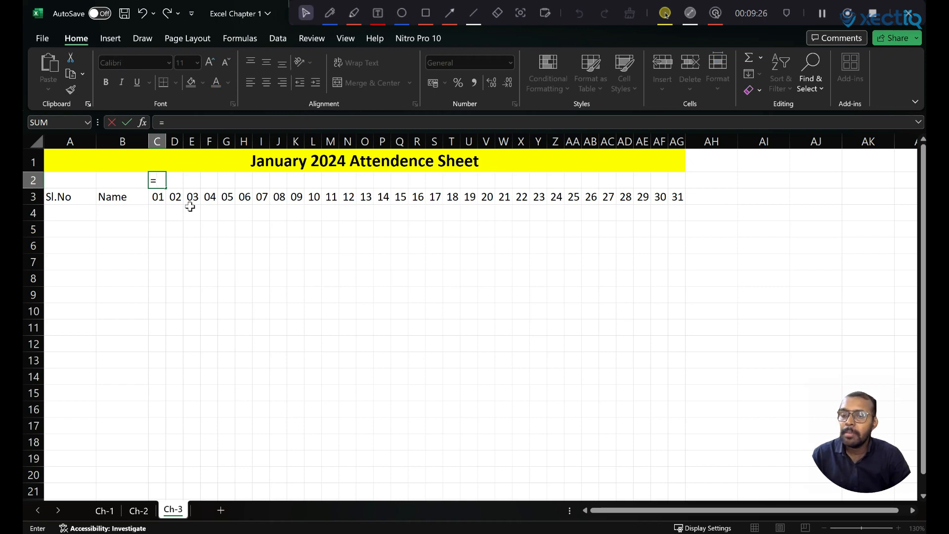
text(text)
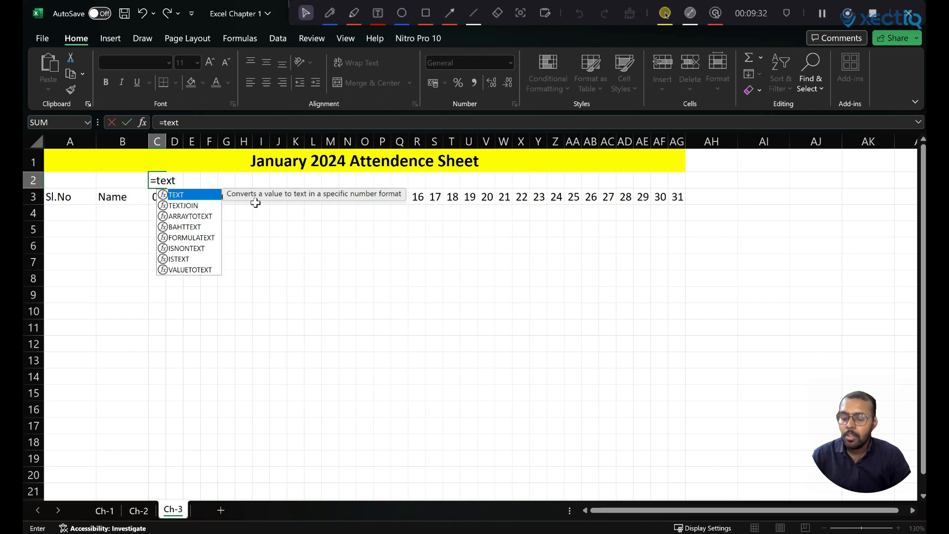
text(()
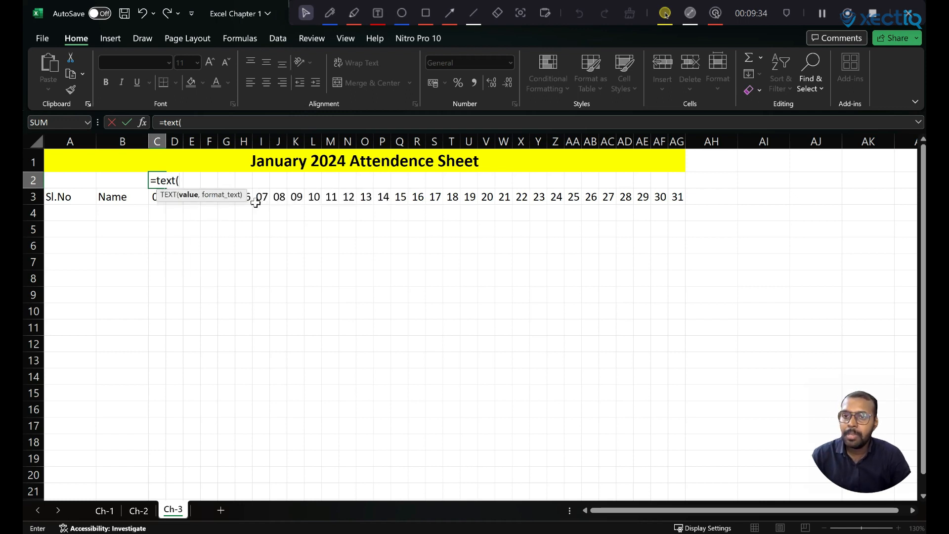
click(153, 198)
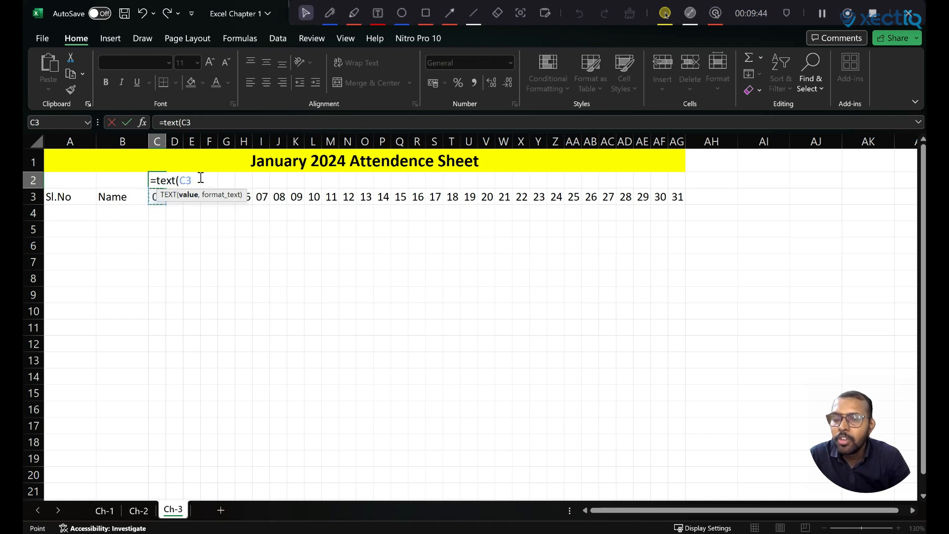
click(203, 123)
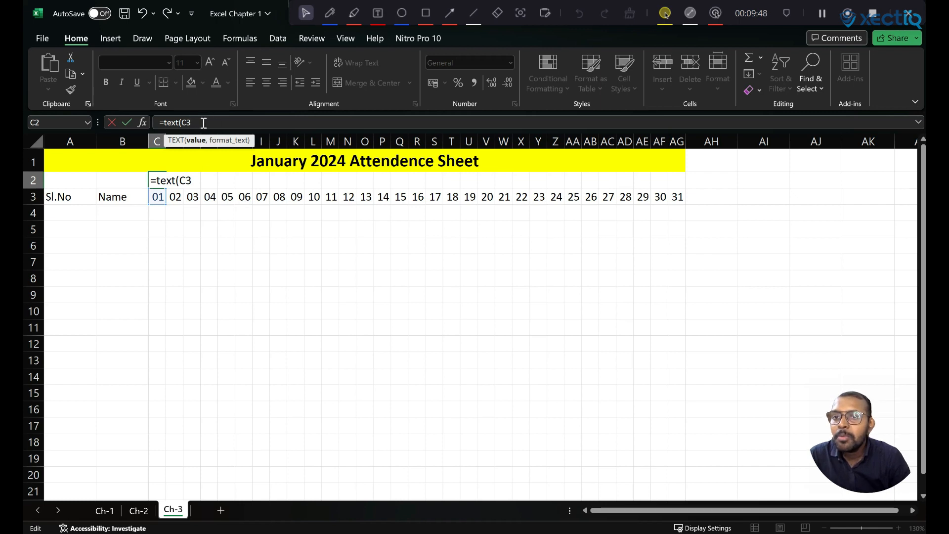
text(,)
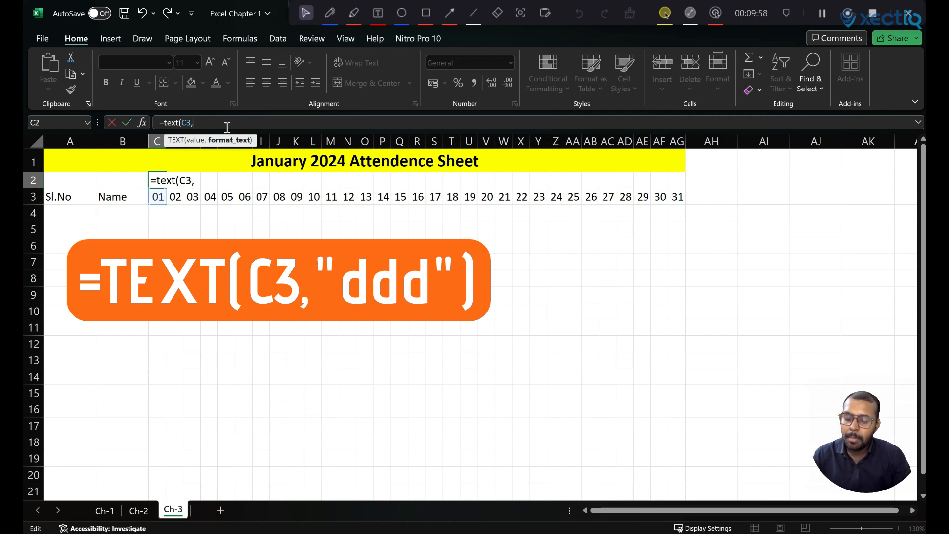
text(ddd)
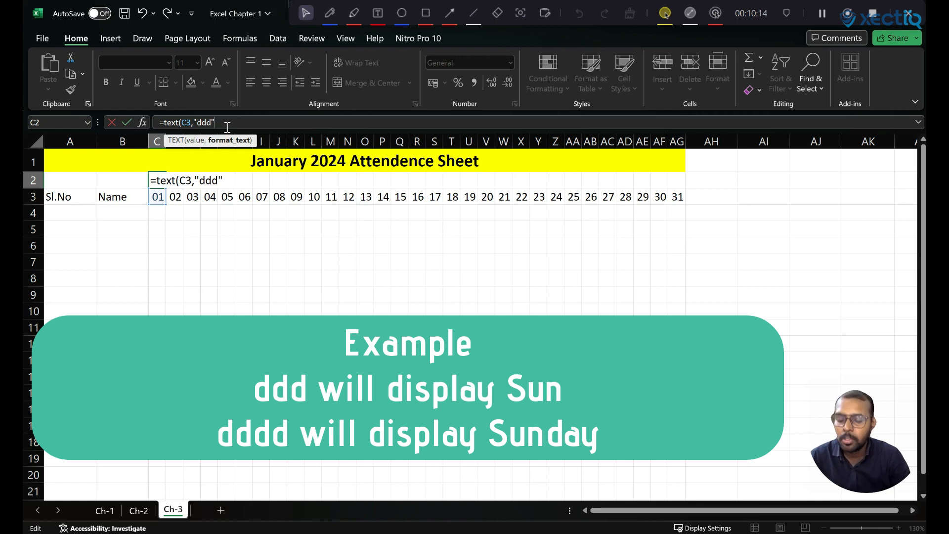
text())
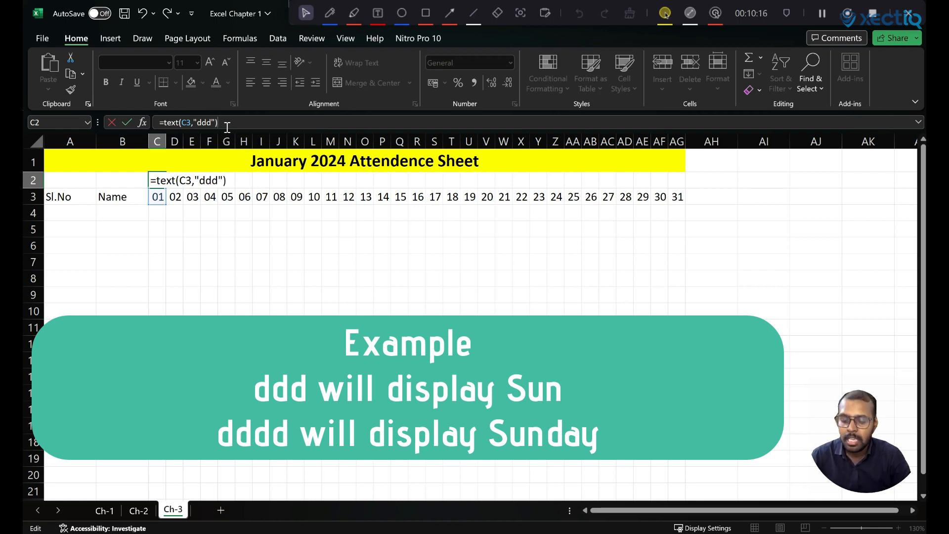
key(Return)
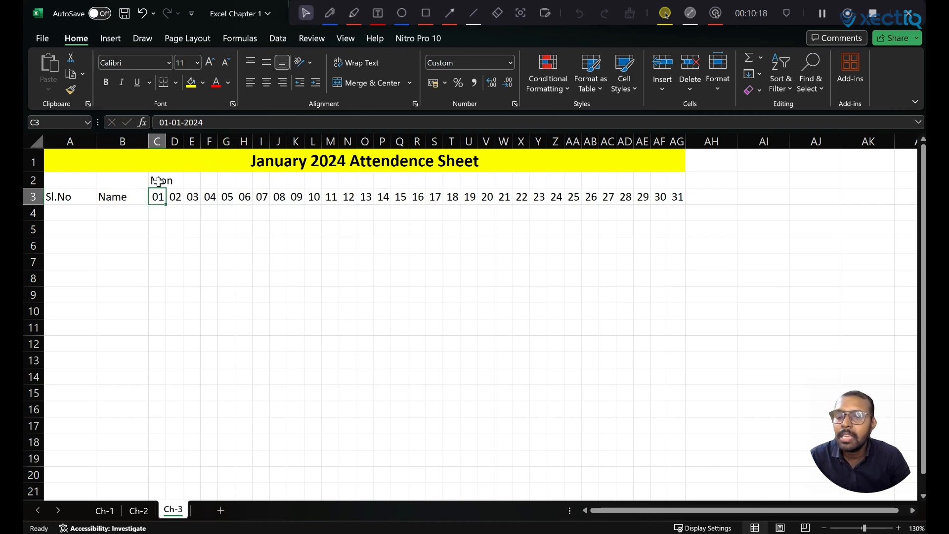
Step: Change the format code in C2's weekday formula to "dddd" for the full day name
click(157, 181)
click(211, 123)
text(dddd"))
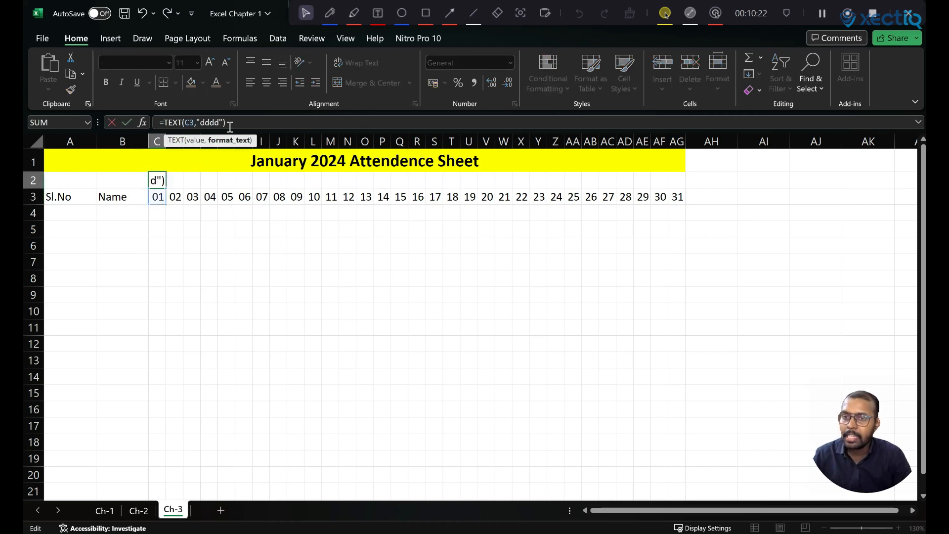
click(296, 123)
key(Return)
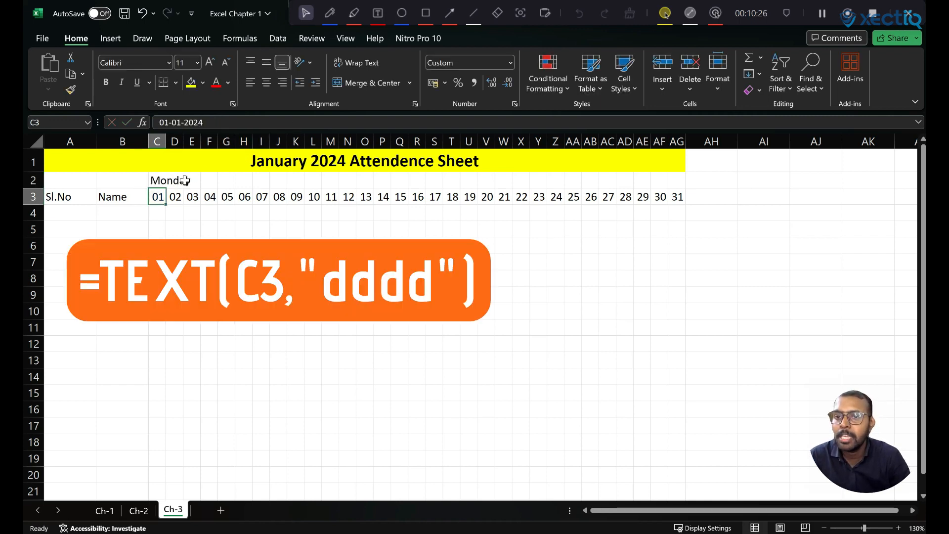
Step: Restore the format code in C2's weekday formula to "ddd" for the abbreviated day name
click(161, 180)
click(316, 126)
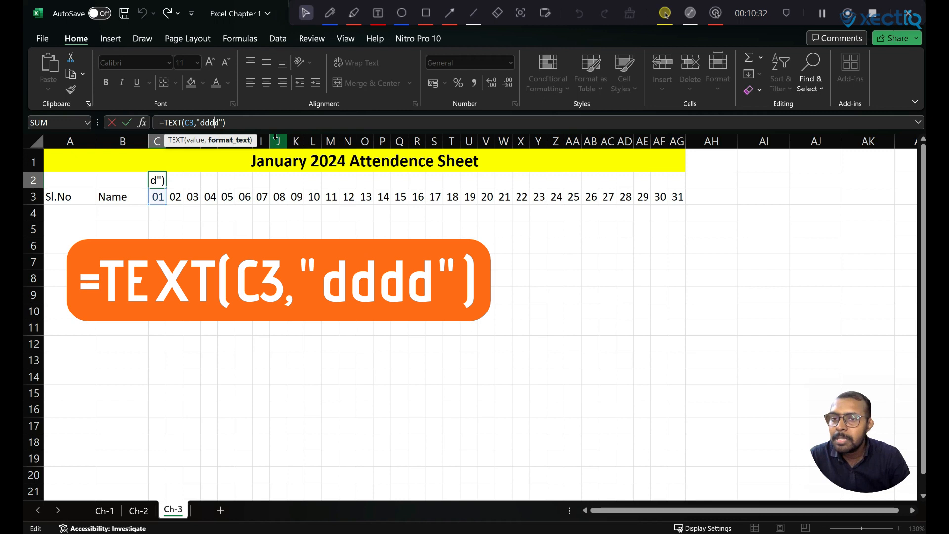
key(BackSpace)
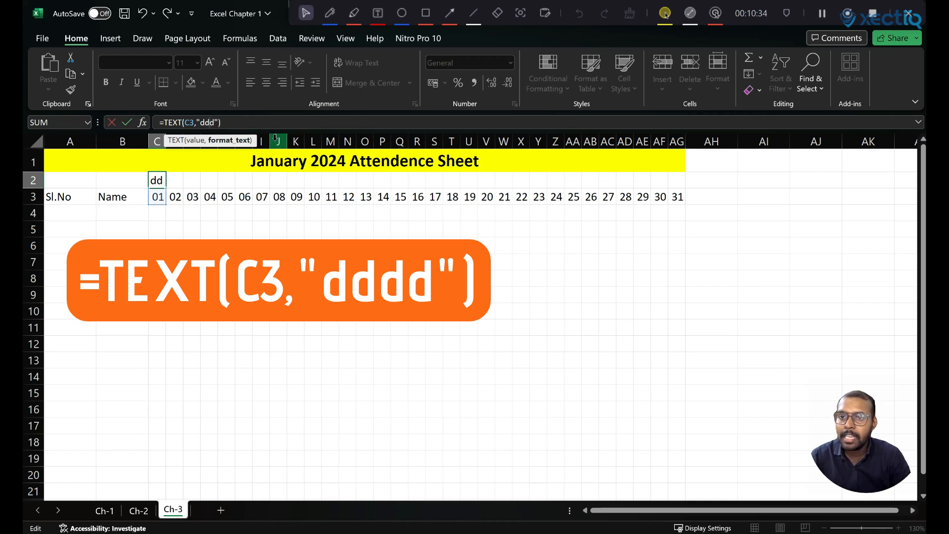
key(Return)
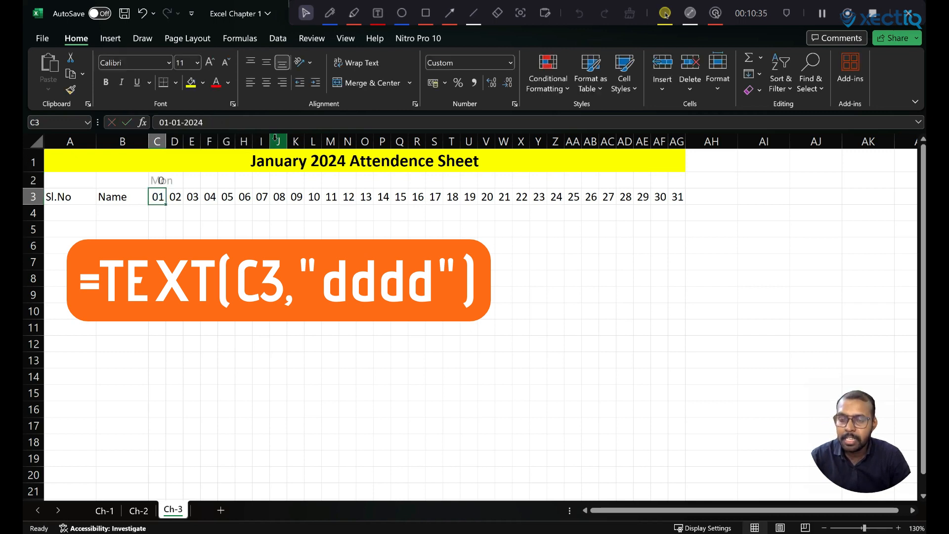
Step: Fill the weekday formula from C2 across row 2 to AG2, above all the January dates
click(158, 178)
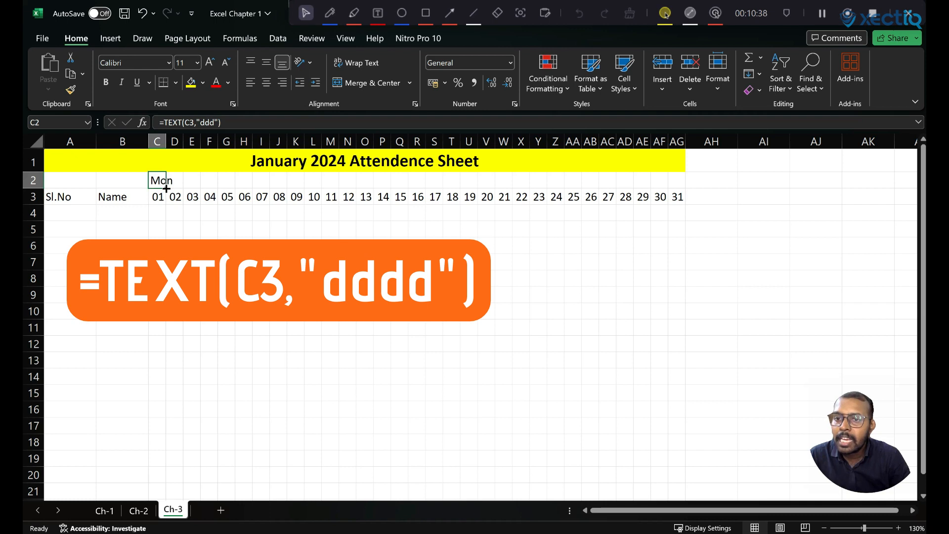
drag(166, 188, 683, 184)
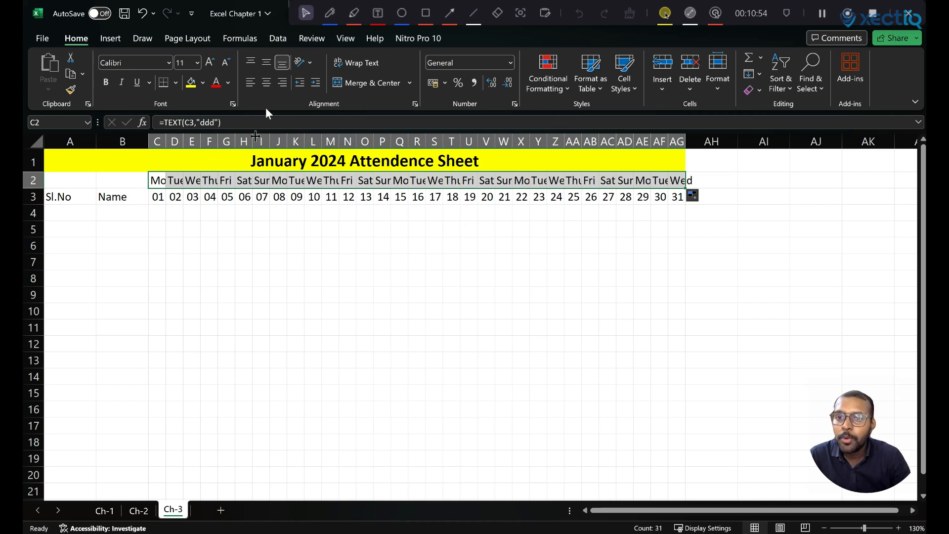
Step: Try Rotate Text Up on the weekday names in C2:AG2 and set their orientation to Vertical Text
click(313, 61)
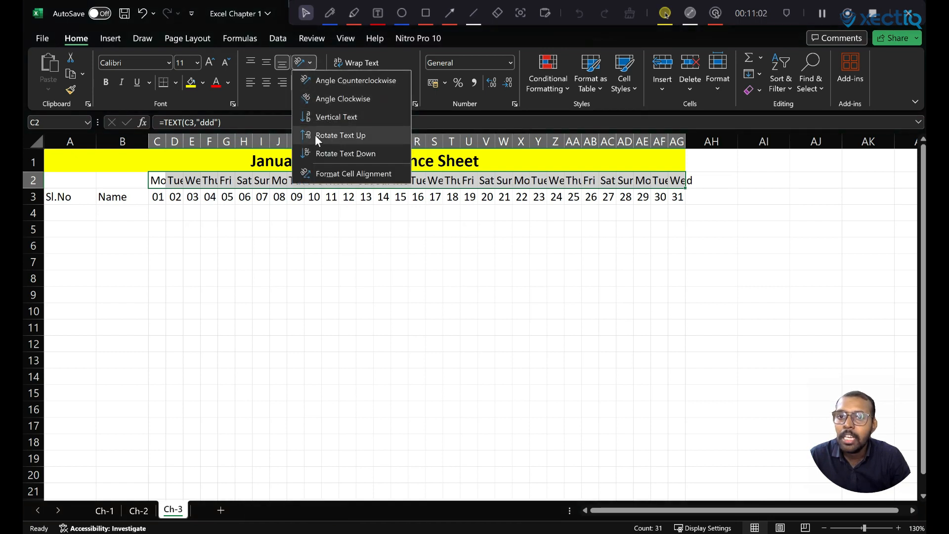
click(339, 135)
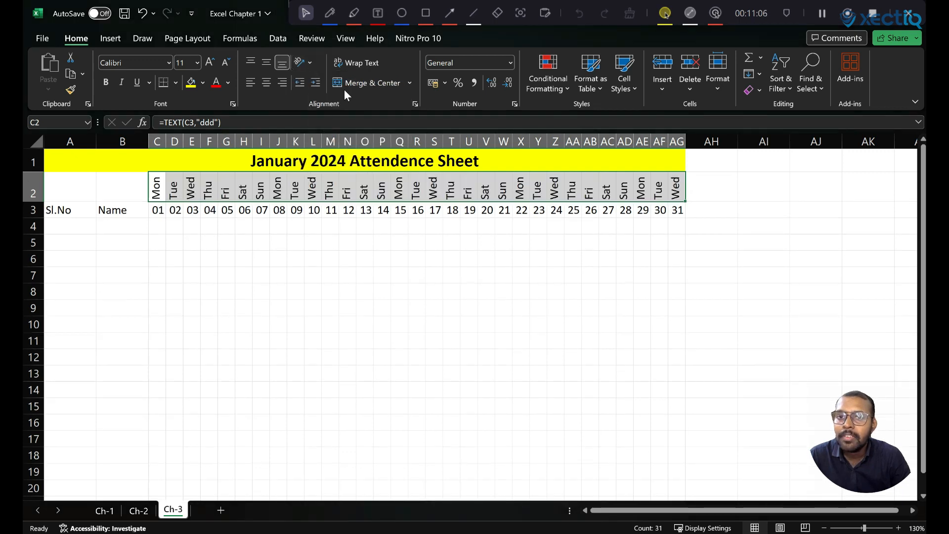
click(312, 64)
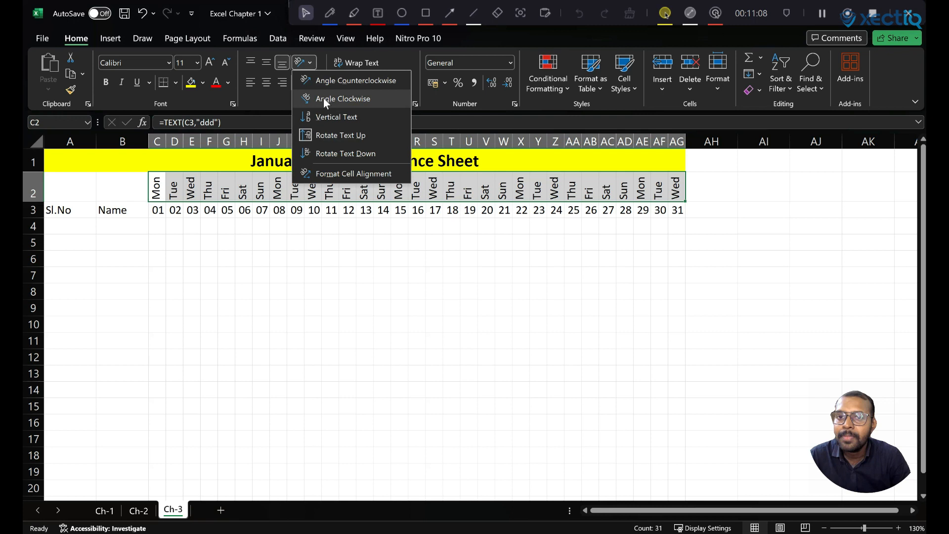
click(340, 116)
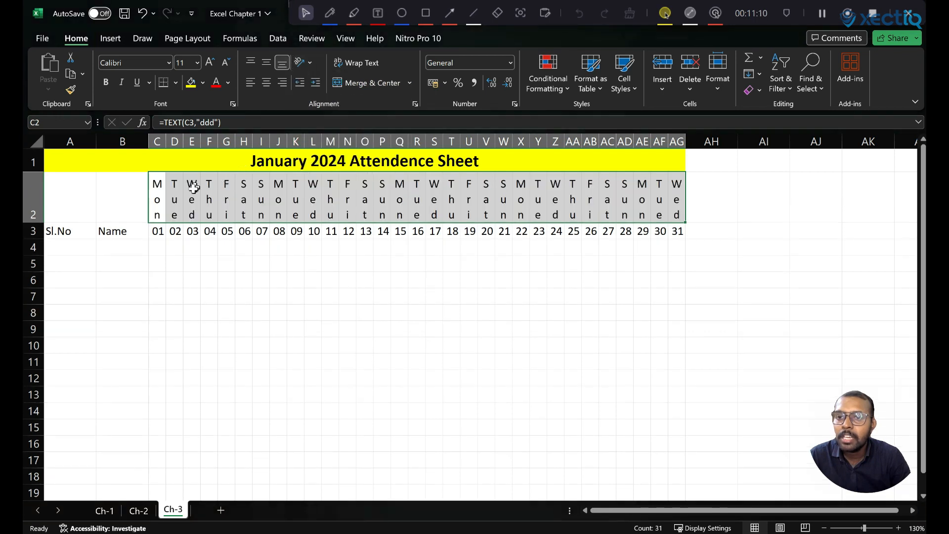
click(409, 293)
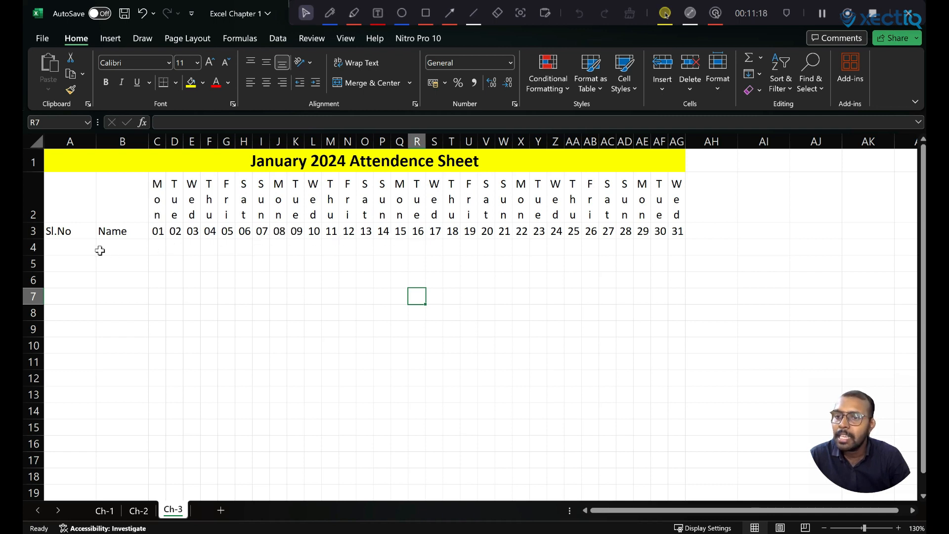
Step: Enter serial numbers 1 to 6 in A4:A9 and the full names of the six people in B4:B9
click(77, 248)
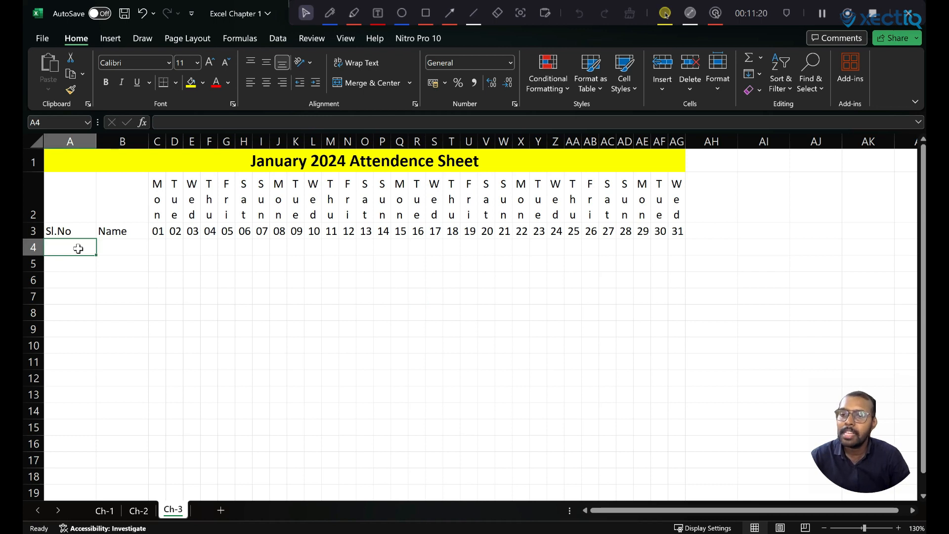
text(1 2 3 4 5 6)
click(115, 248)
text(Sumit Kumar)
key(Return)
text(Rahul Rajak)
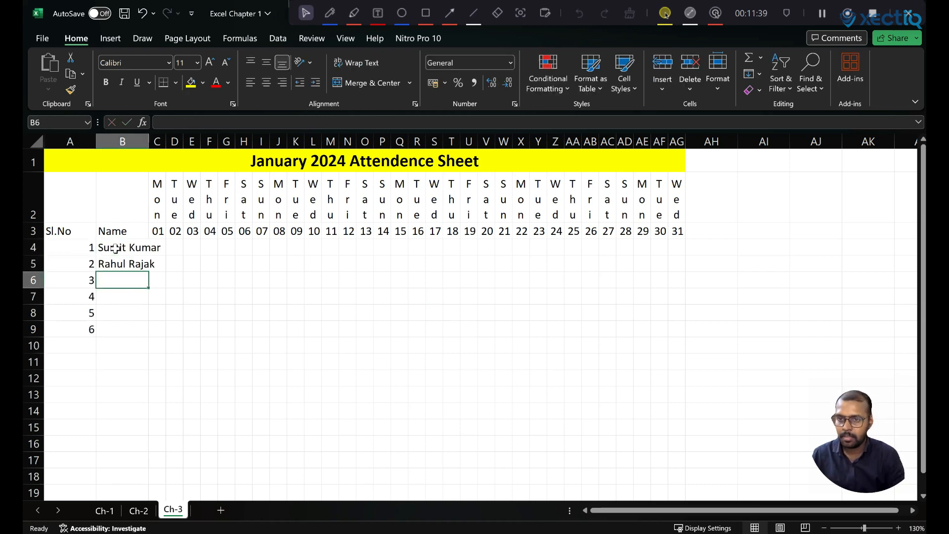
key(Return)
text(Sushant Singh Raj Kumar)
key(Return)
text(Riya Singh)
key(Return)
text(Sushma Mandal)
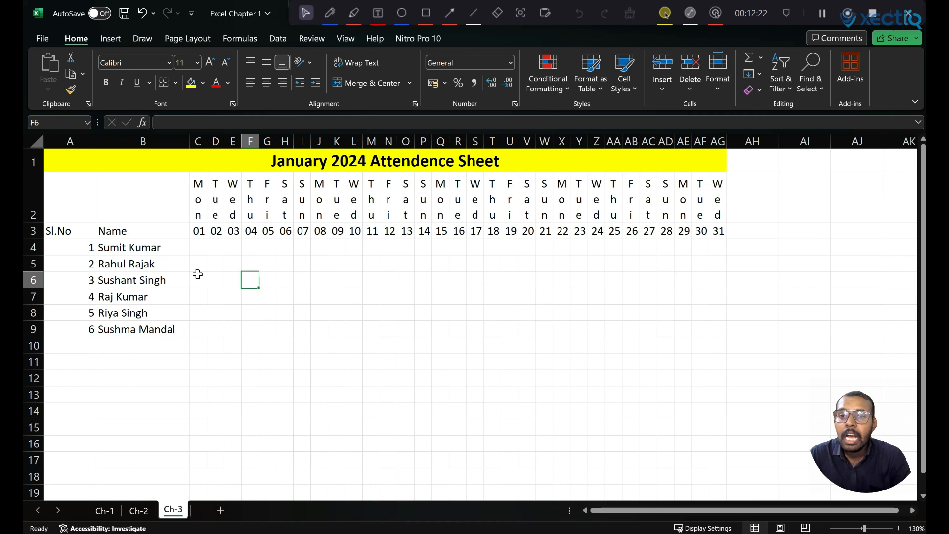
click(198, 251)
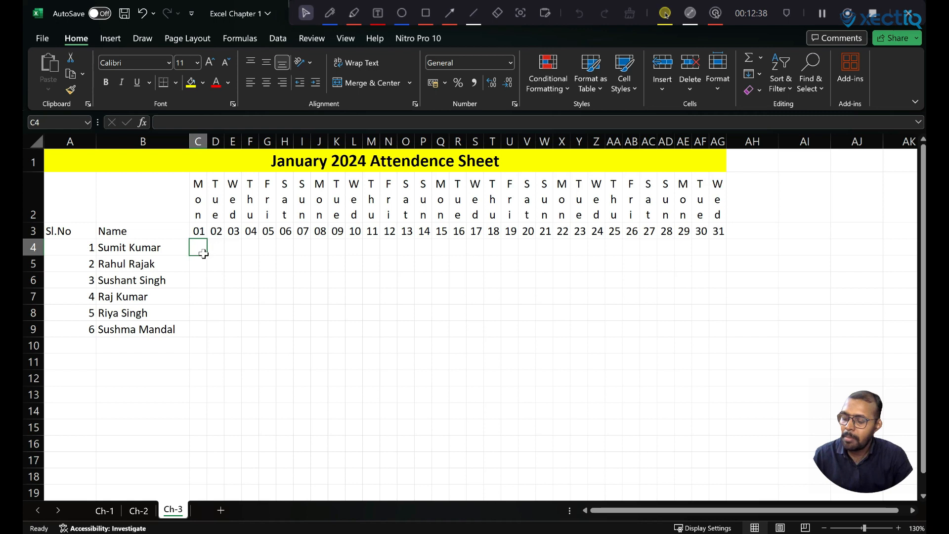
text(A)
key(BackSpace)
click(213, 279)
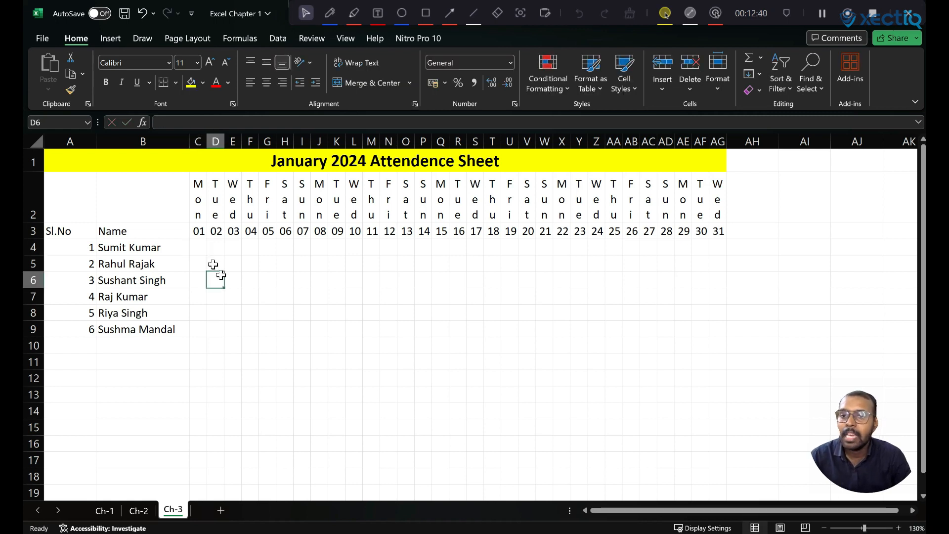
Step: Add a list data validation to C4 with the source options P,A,H
click(199, 253)
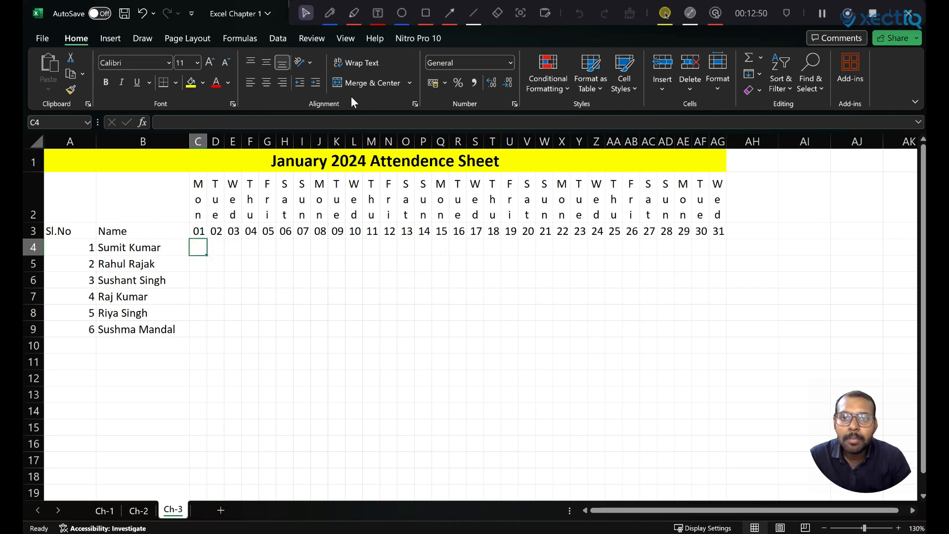
click(274, 39)
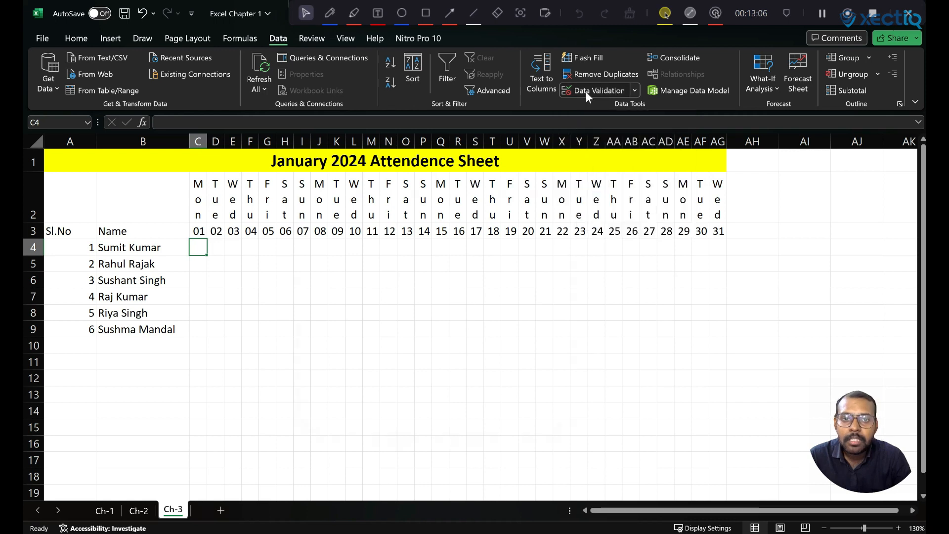
click(587, 93)
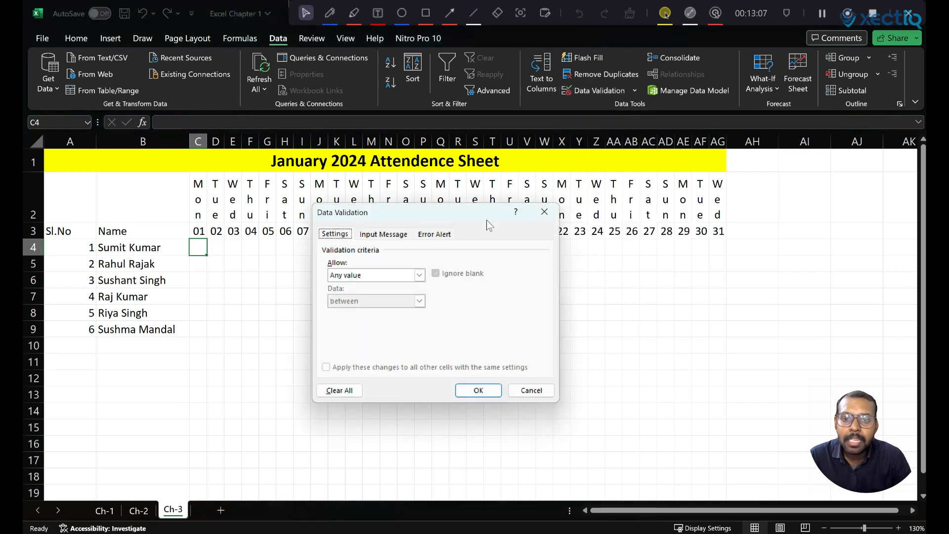
drag(413, 214, 456, 211)
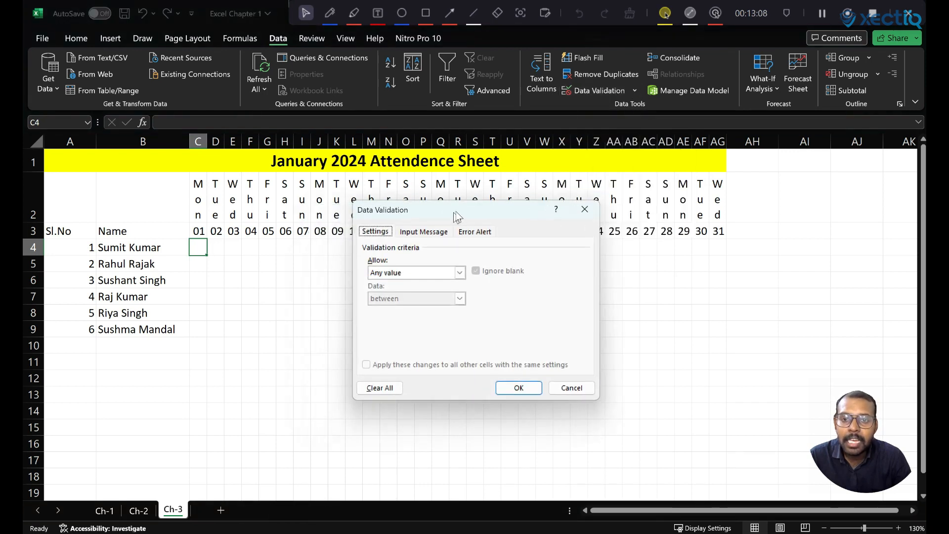
click(417, 274)
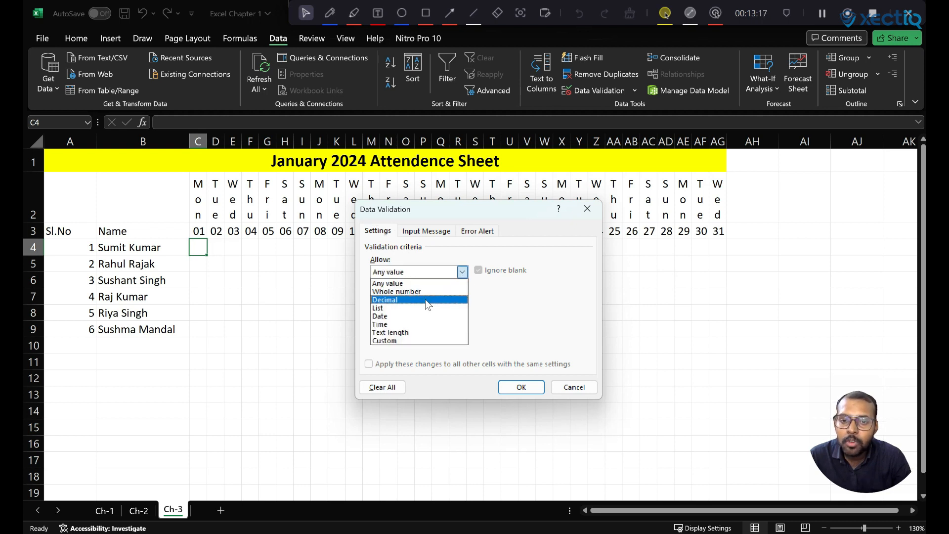
click(396, 309)
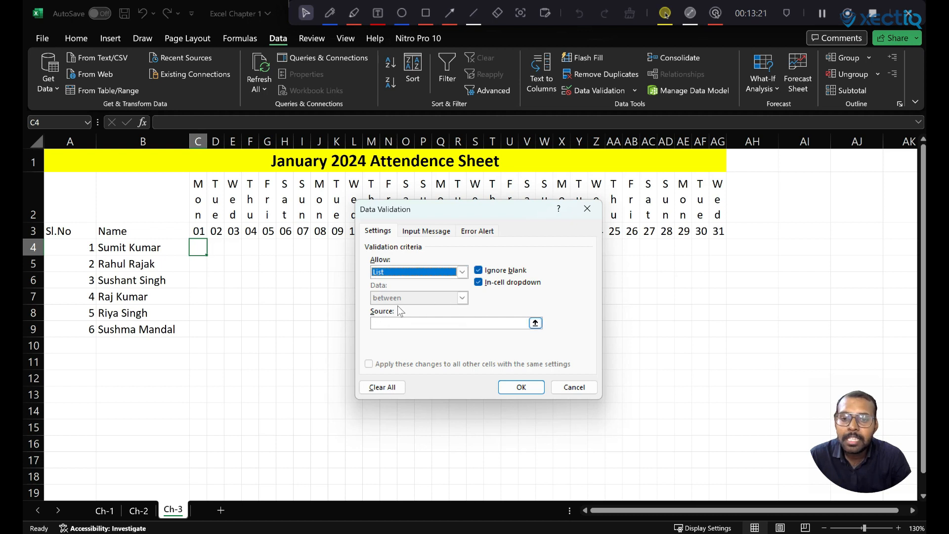
click(390, 324)
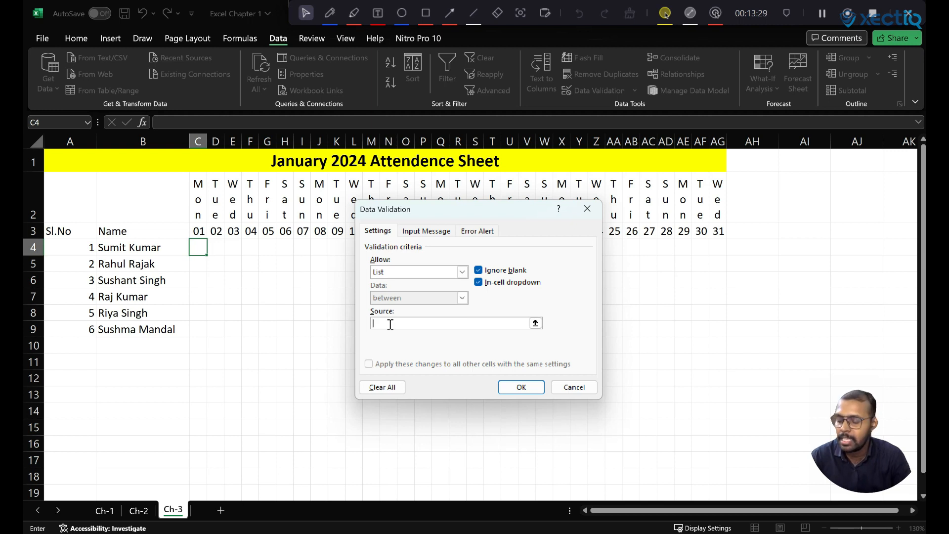
text(P,A)
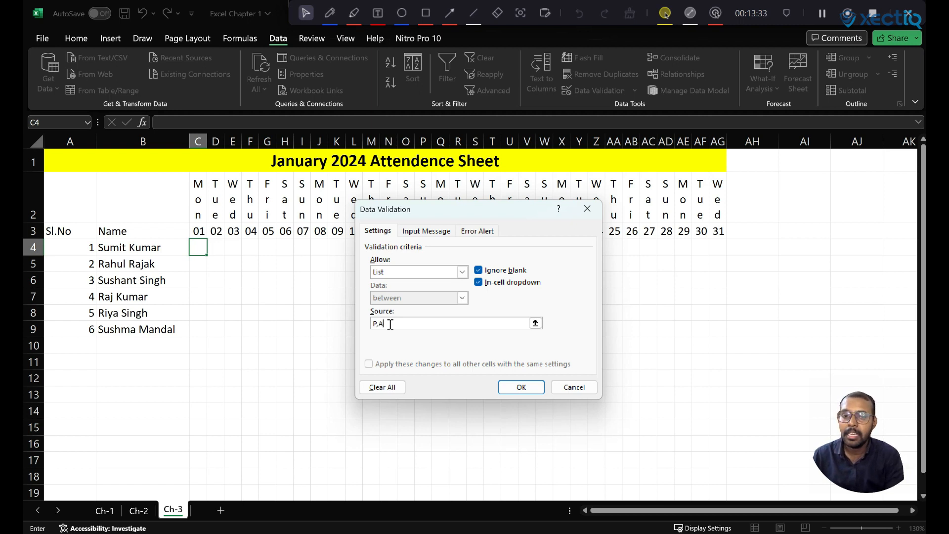
text(,H)
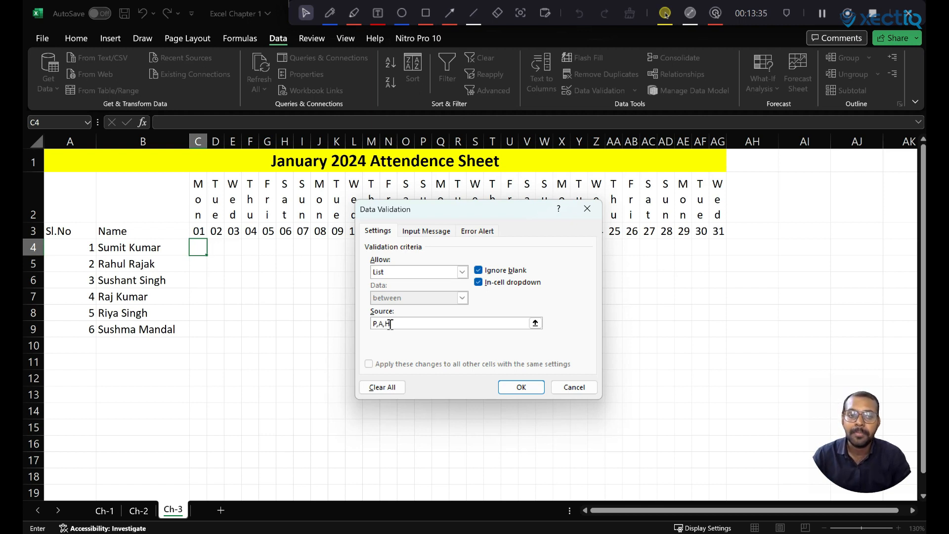
click(516, 391)
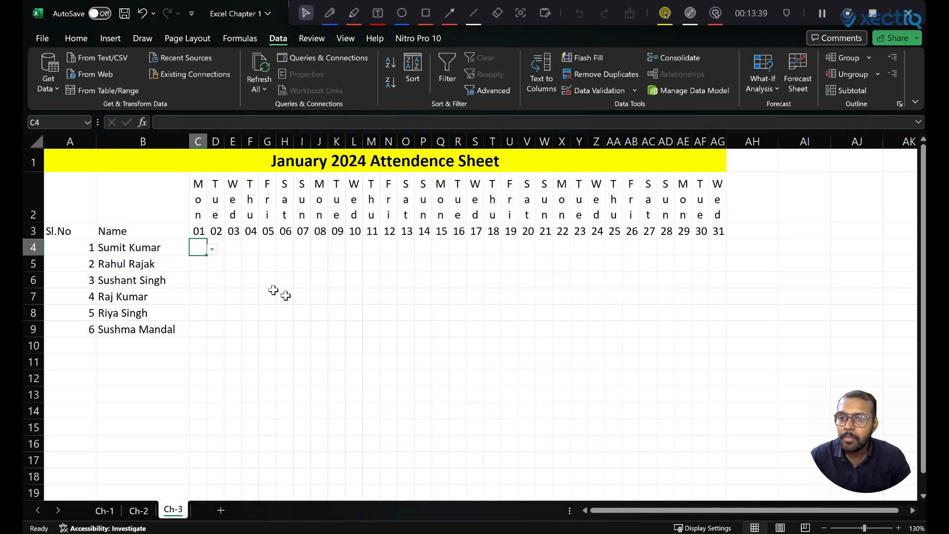
Step: Choose P from the dropdown in C4 and fill it across all dates and attendees in C4:AG9
click(212, 249)
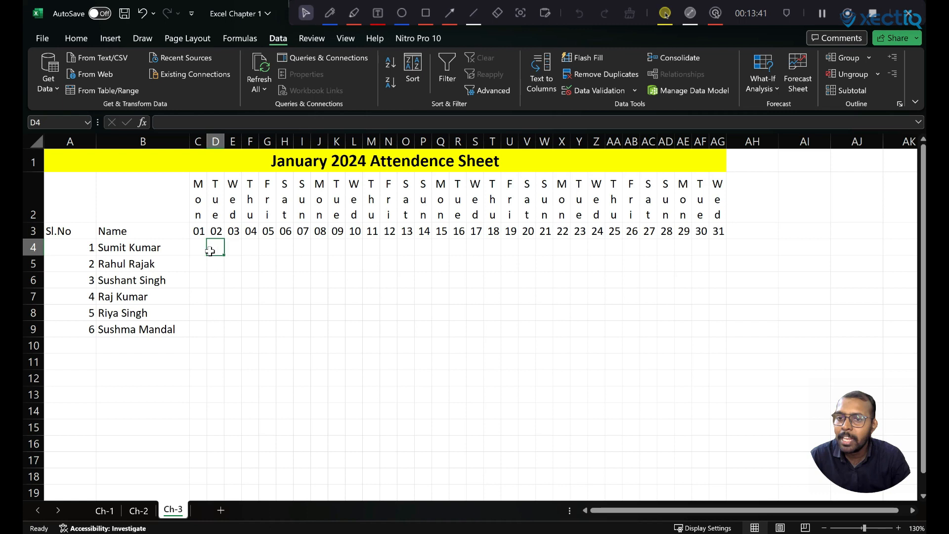
click(200, 249)
click(212, 250)
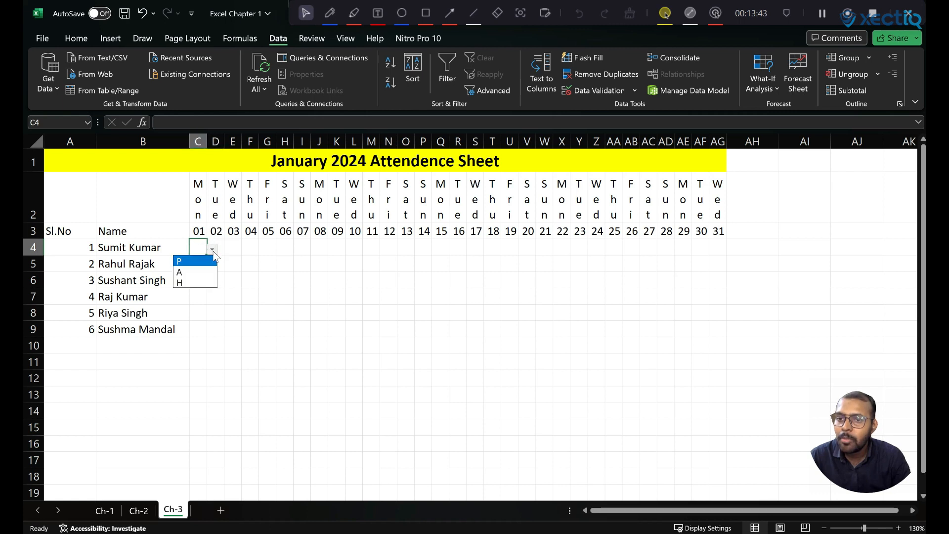
click(198, 260)
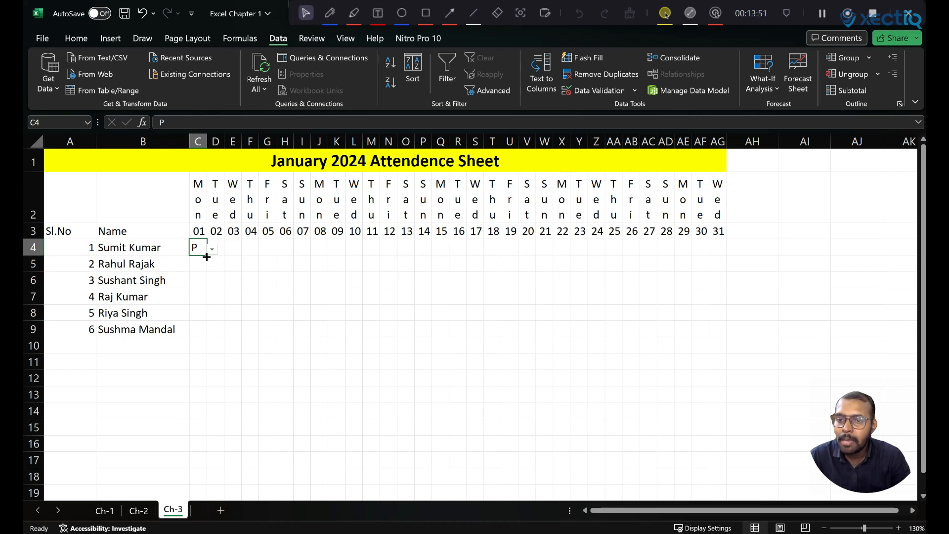
drag(206, 257, 713, 311)
drag(712, 330, 710, 334)
click(342, 385)
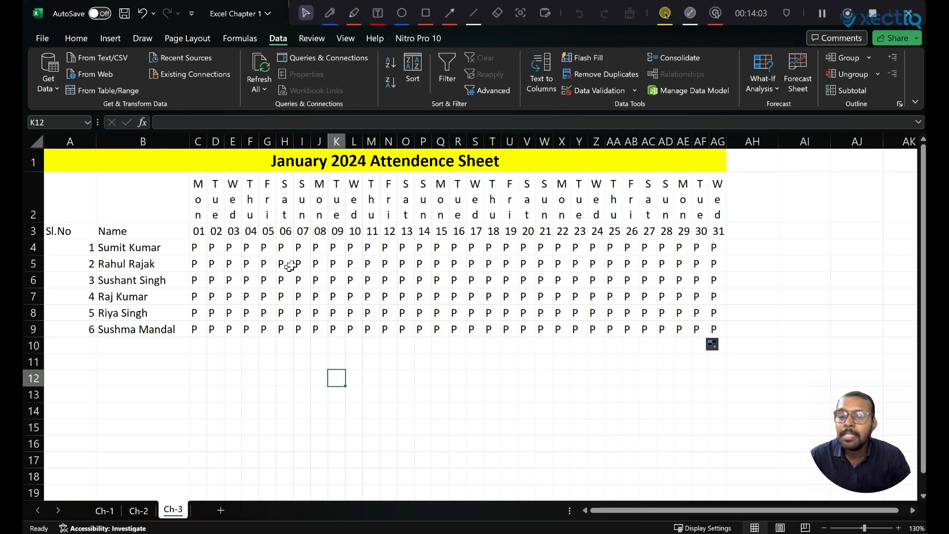
Step: Choose H from the dropdown in I4 for Sunday the 07th and fill it down to I9
click(302, 248)
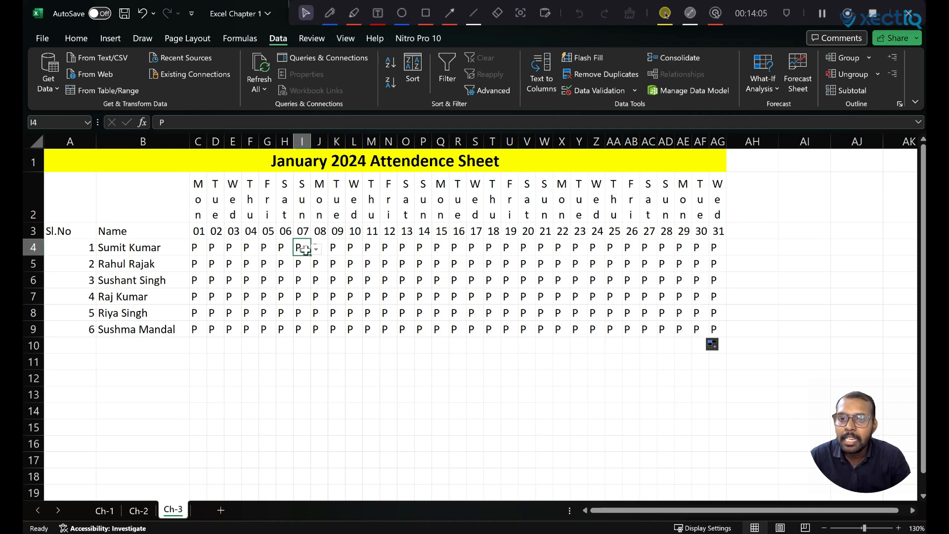
click(315, 251)
click(305, 250)
click(316, 248)
click(304, 276)
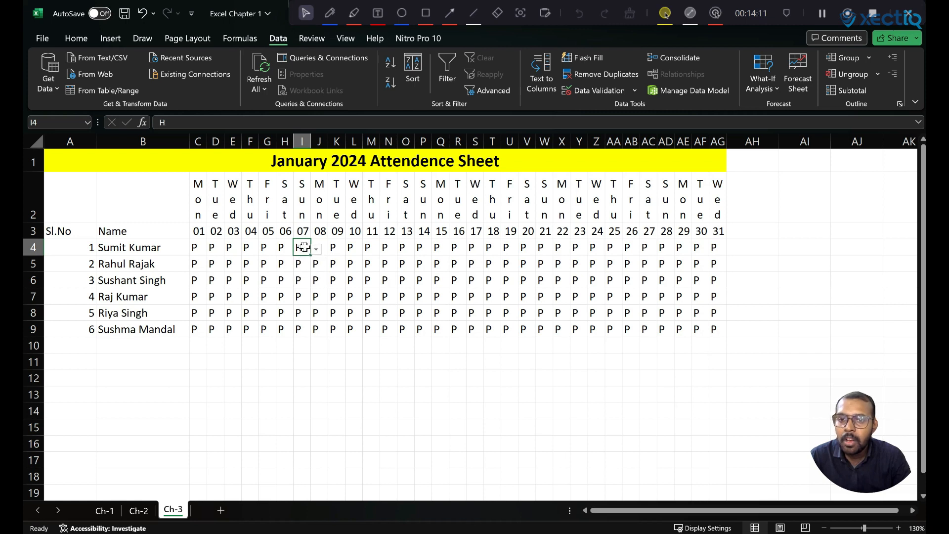
drag(310, 255, 304, 331)
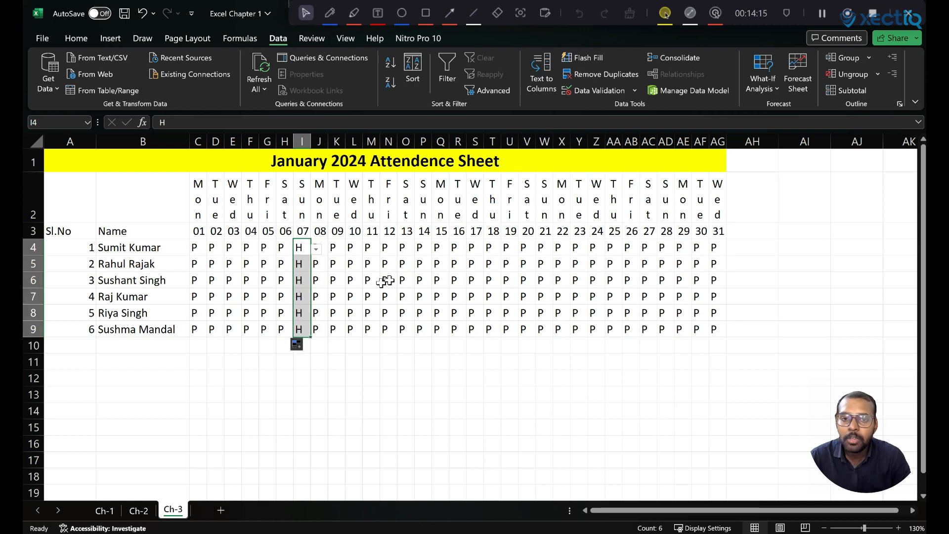
Step: Mark Sunday the 14th as H for all six attendees in P4:P9
click(423, 247)
click(437, 249)
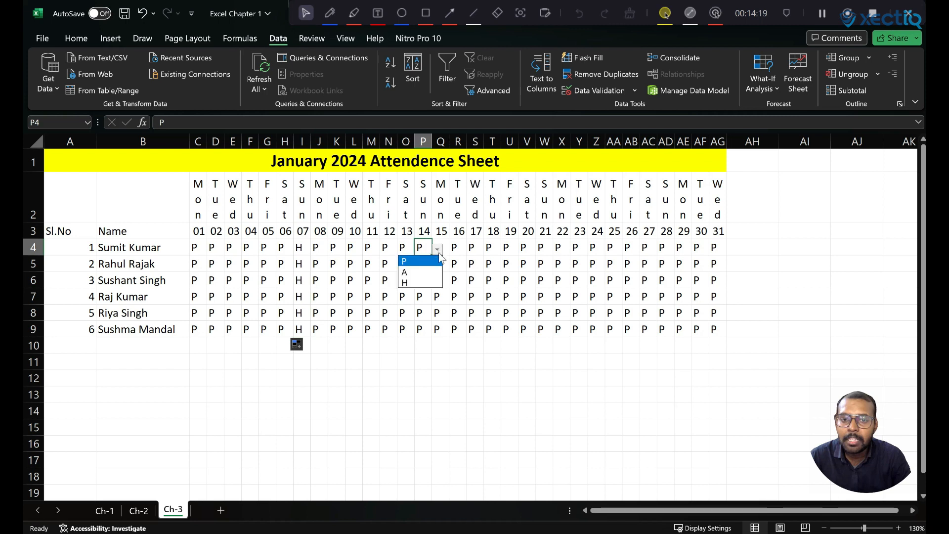
click(421, 270)
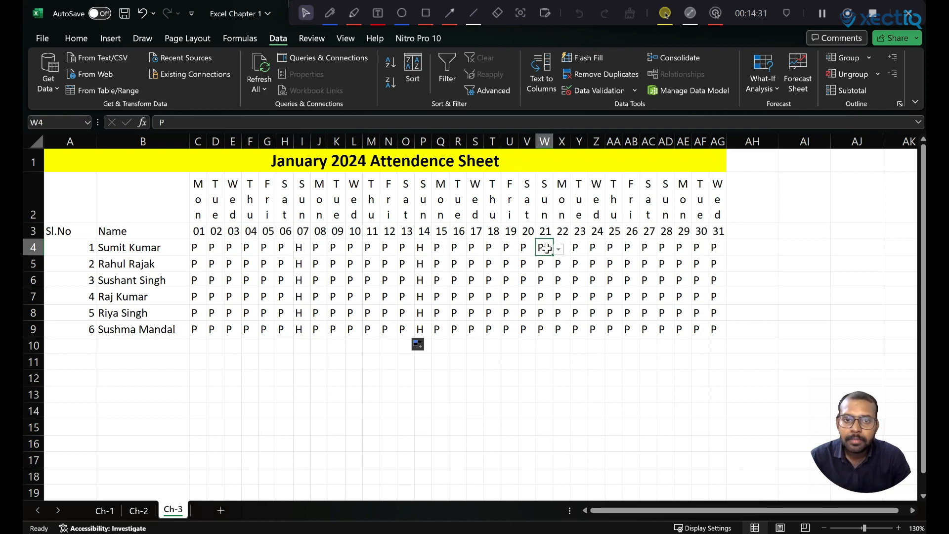
Step: Mark Sundays the 21st and 28th as H for all attendees in W4:W9 and AD4:AD9
click(558, 249)
click(543, 270)
click(665, 249)
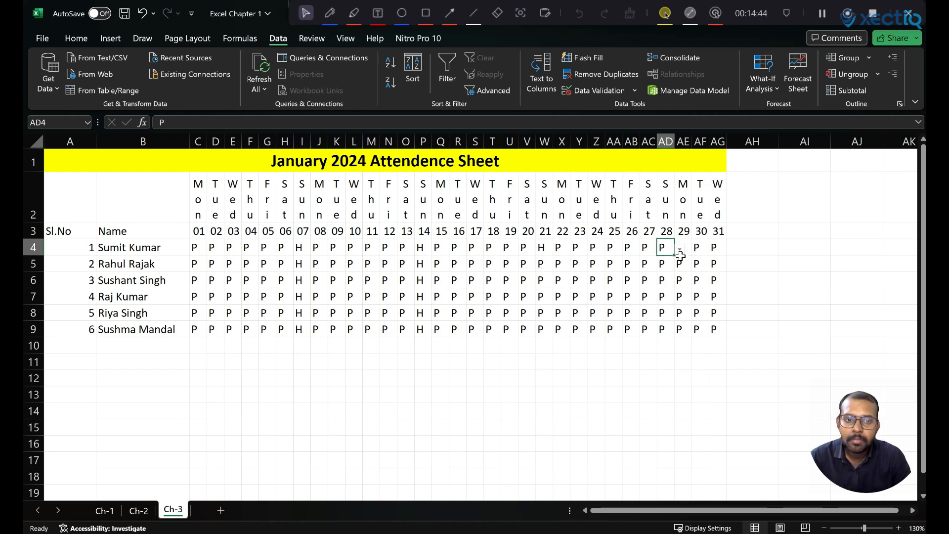
click(680, 250)
click(665, 270)
drag(674, 255, 670, 332)
drag(670, 331, 670, 332)
click(541, 247)
drag(550, 255, 550, 332)
click(510, 378)
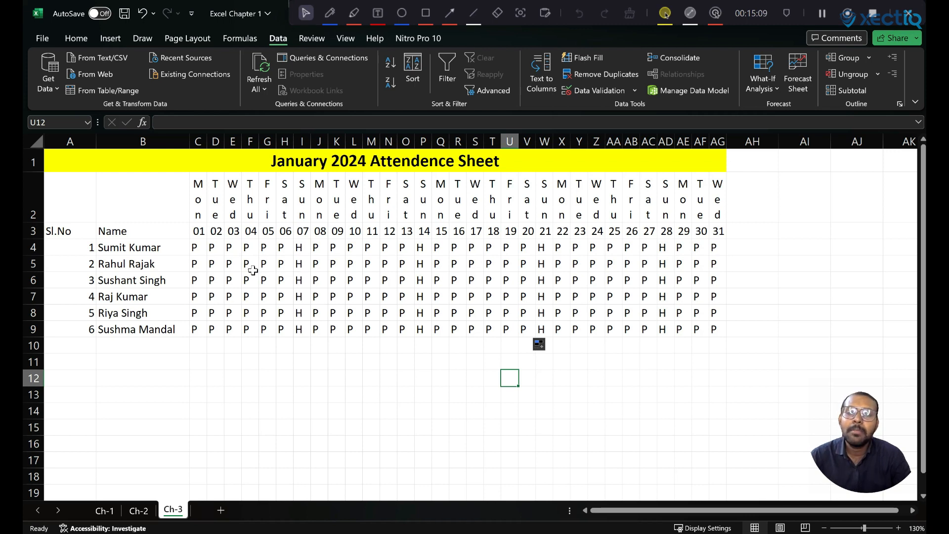
Step: Mark individual absences as A in E4, M5, C6, Q6, Z7, G8, AB8, C9 and AG9
click(231, 248)
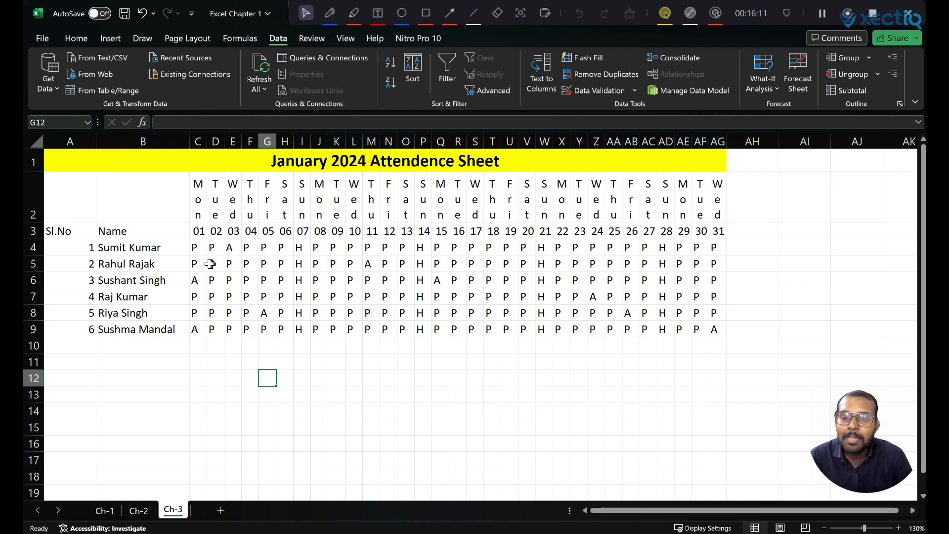
Step: Add an Equal To conditional formatting rule on C4:AG10 that gives P cells Green Fill with Dark Green Text
drag(193, 248, 709, 338)
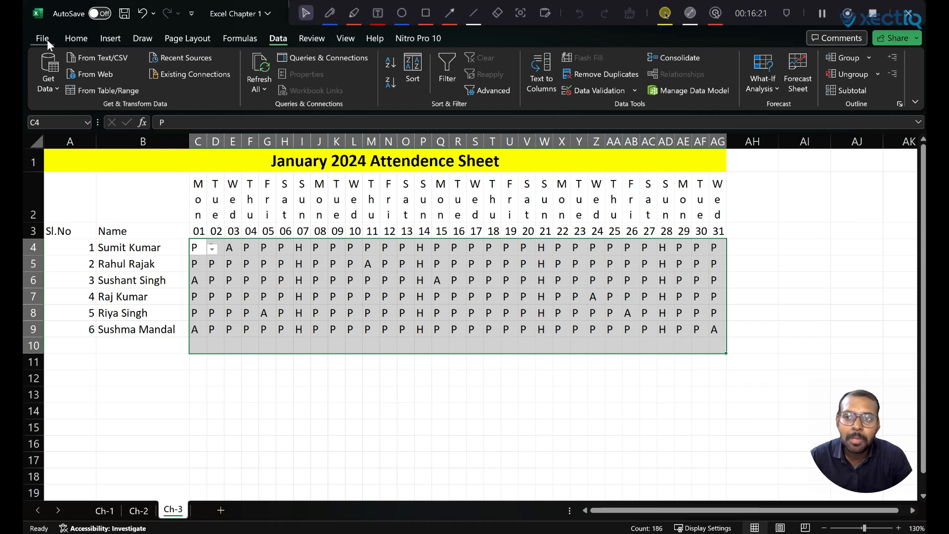
click(78, 41)
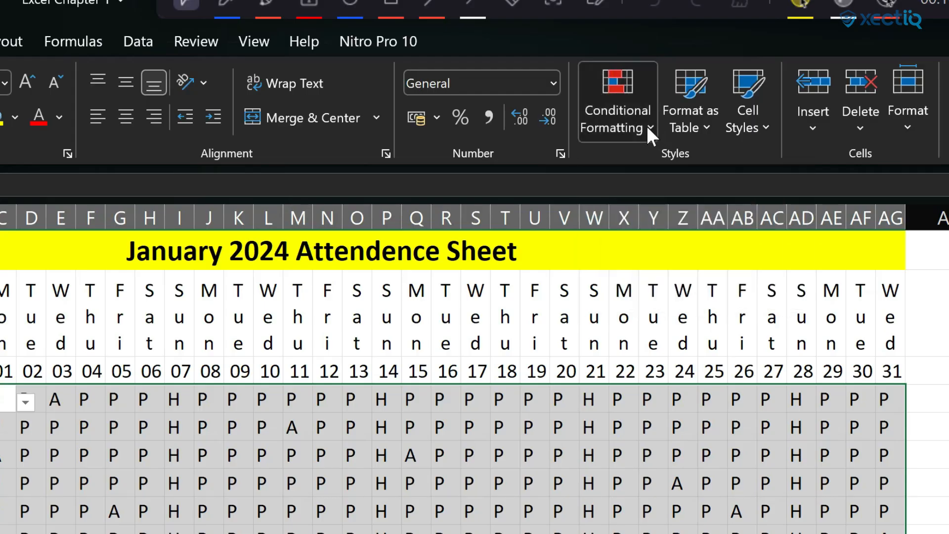
click(647, 126)
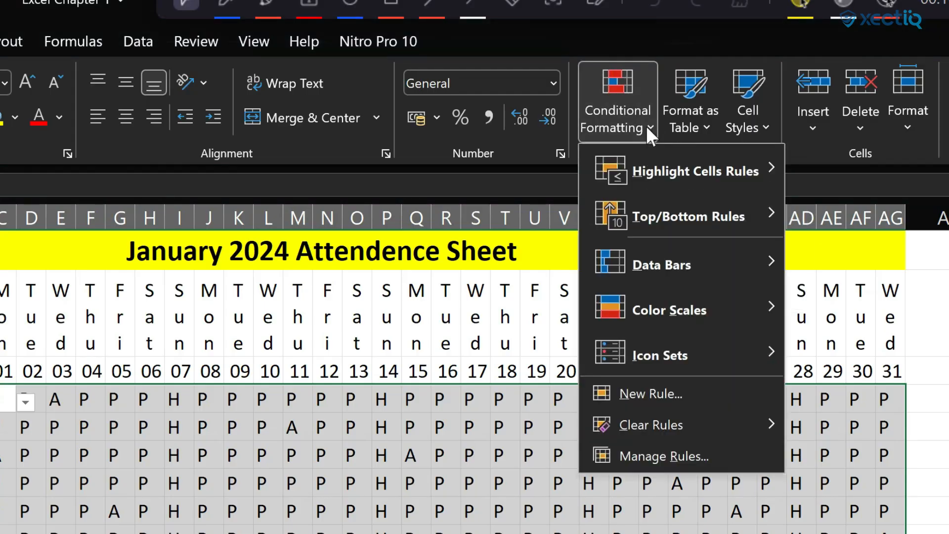
mouse_move(735, 173)
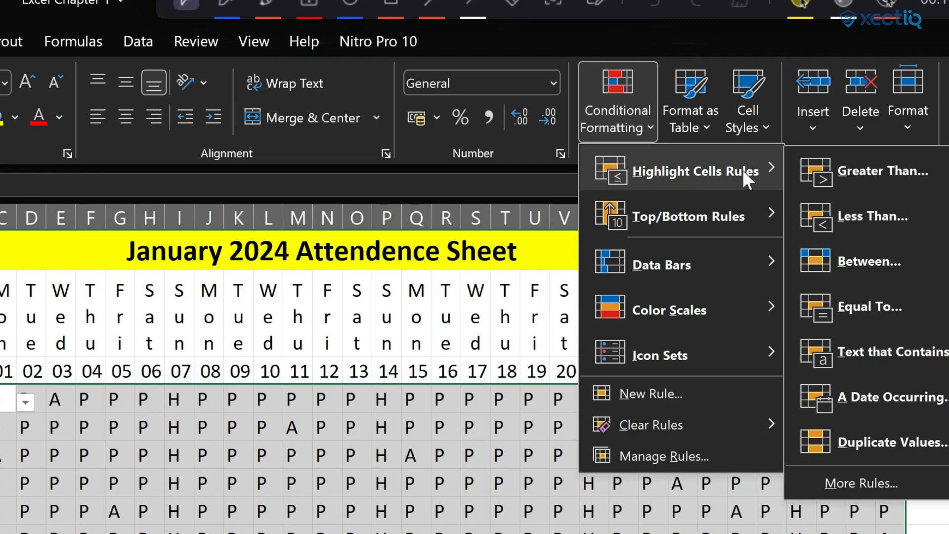
click(874, 307)
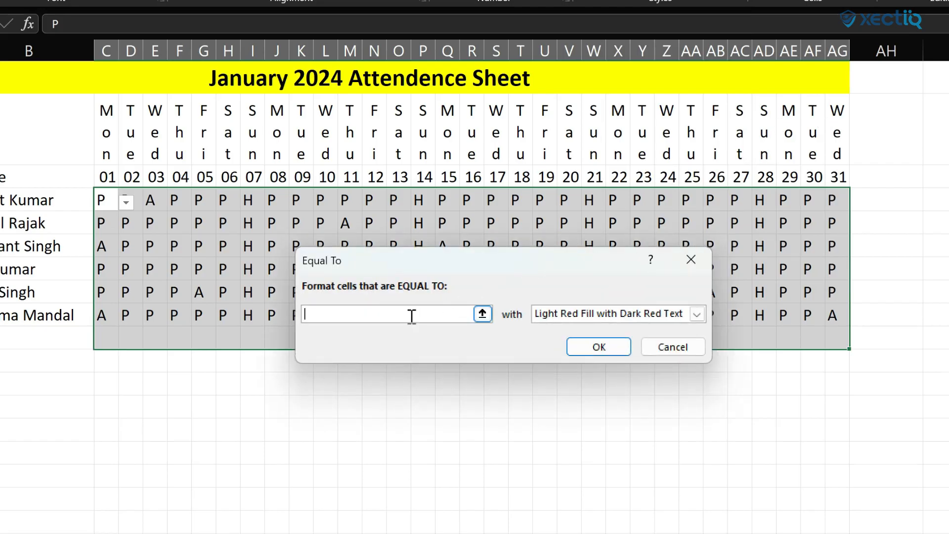
text(P)
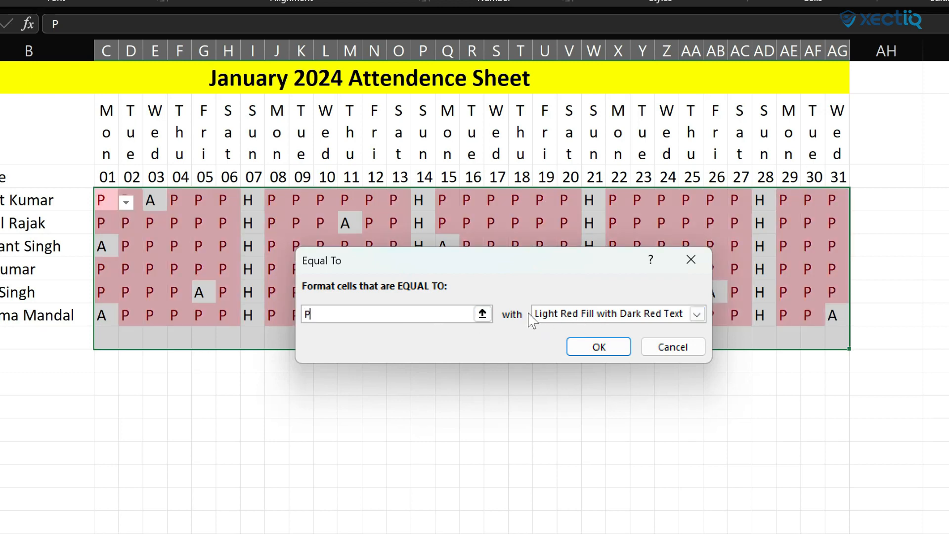
click(587, 321)
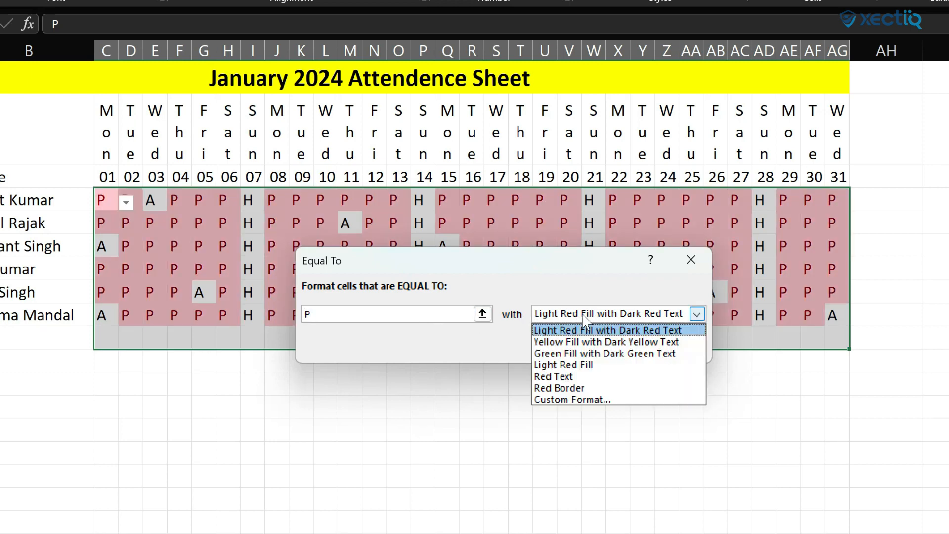
click(565, 353)
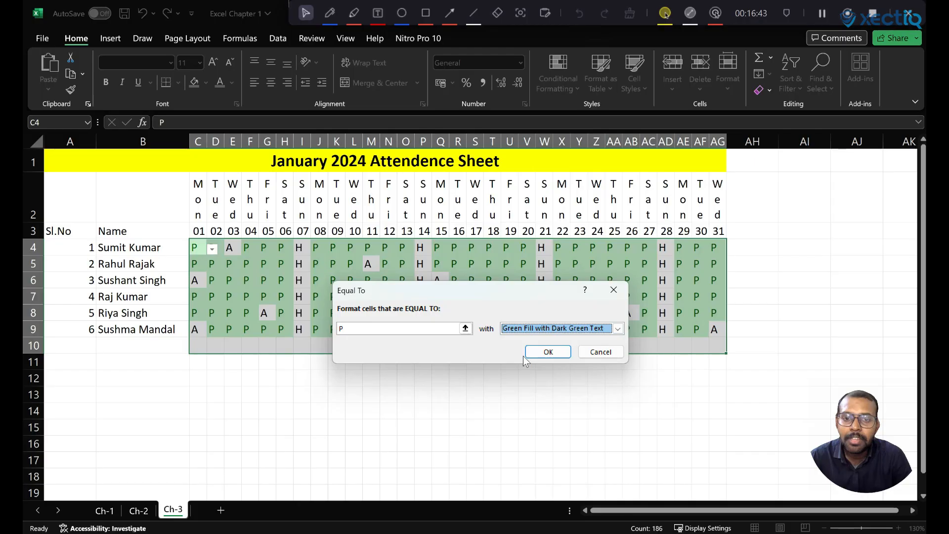
drag(493, 295, 535, 368)
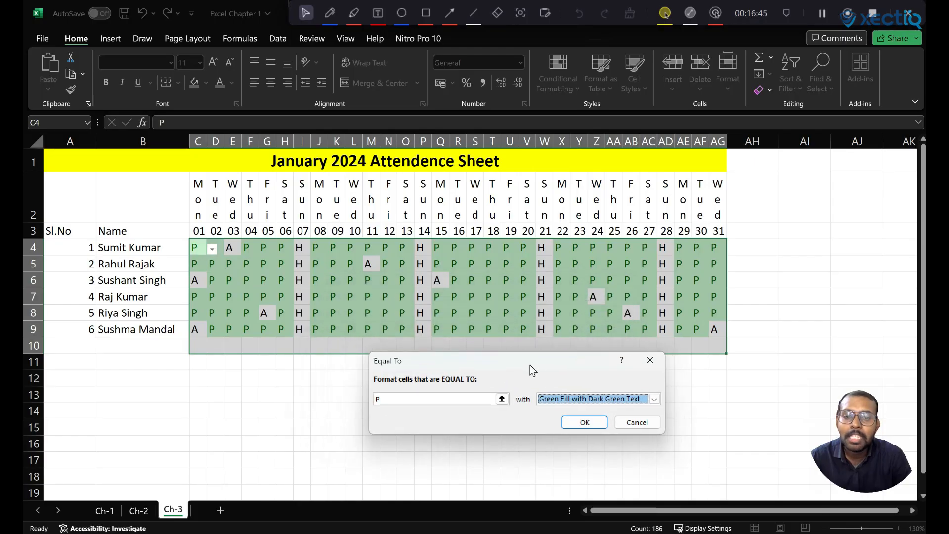
click(583, 423)
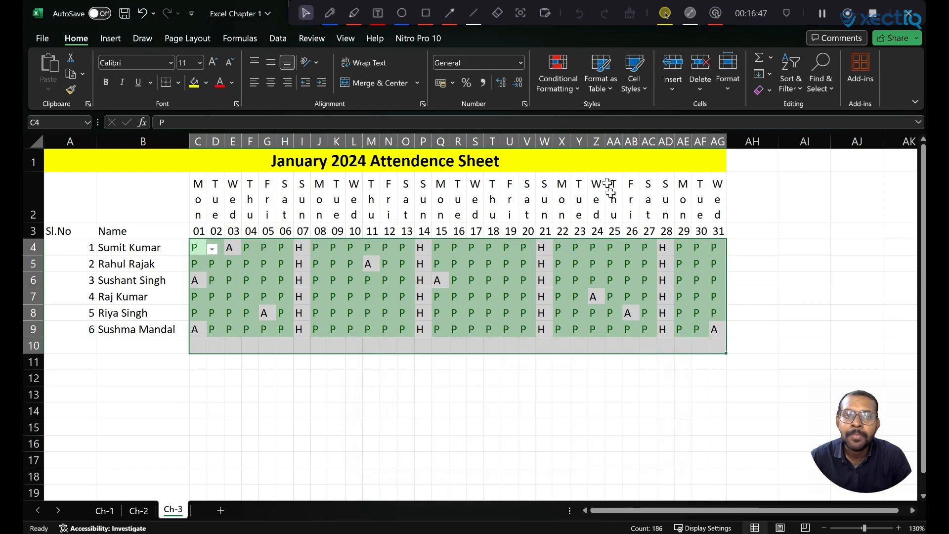
Step: Add an Equal To conditional formatting rule on C4:AG10 that gives A cells Light Red Fill with Dark Red Text
click(560, 92)
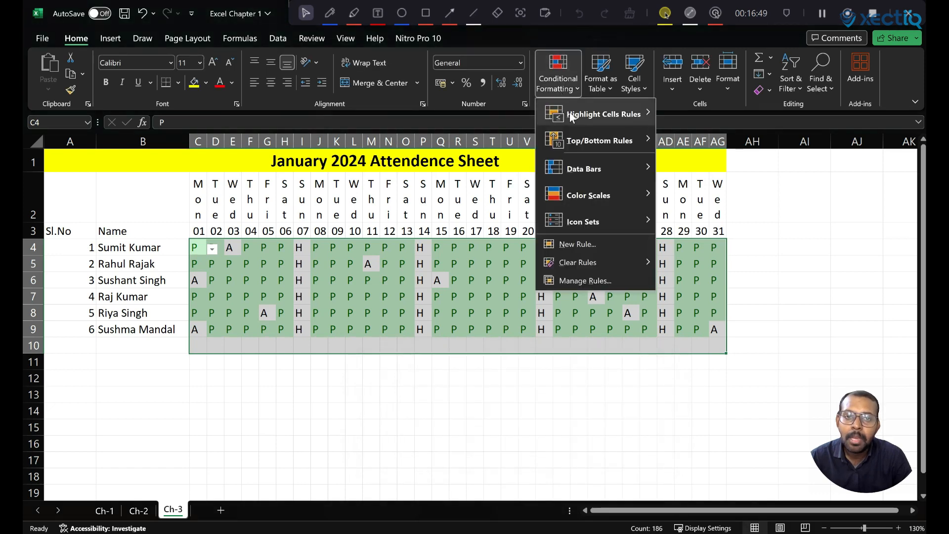
mouse_move(572, 116)
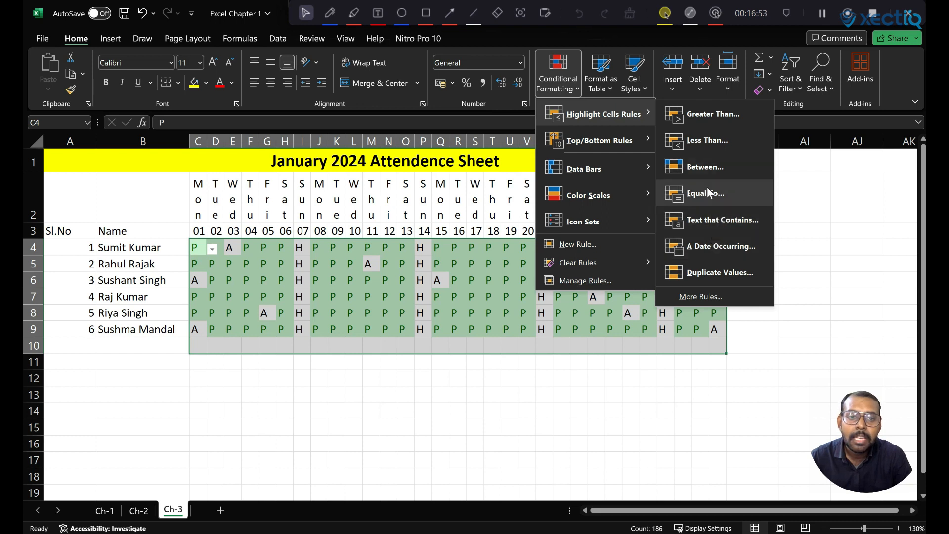
click(705, 194)
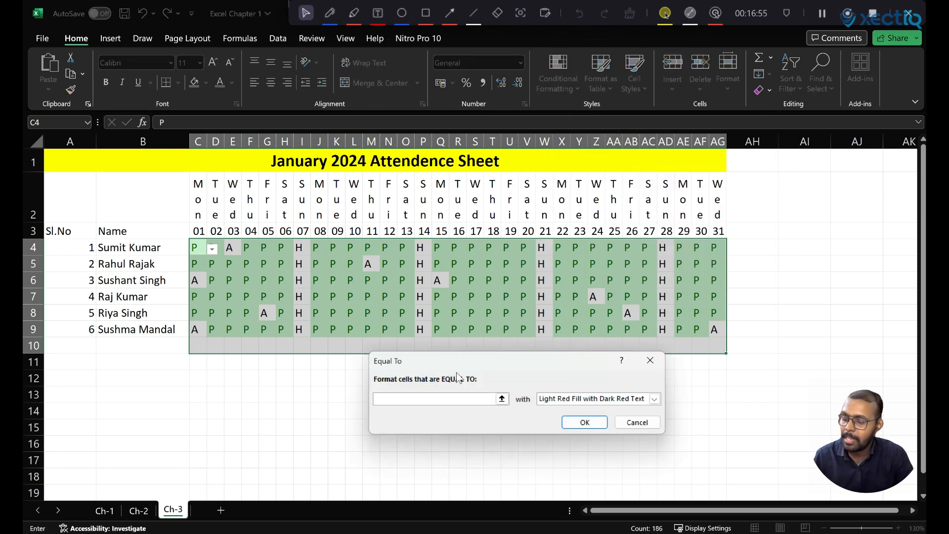
text(A)
click(584, 422)
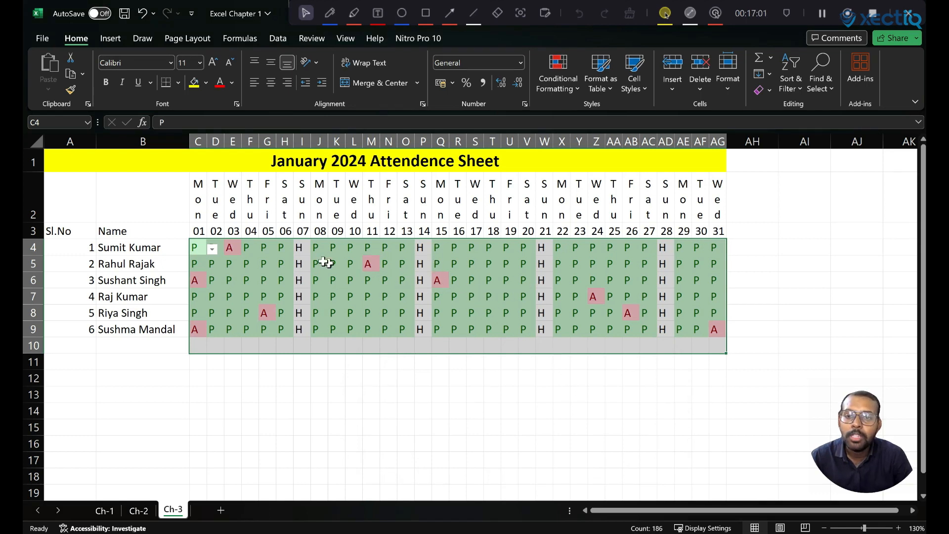
click(302, 249)
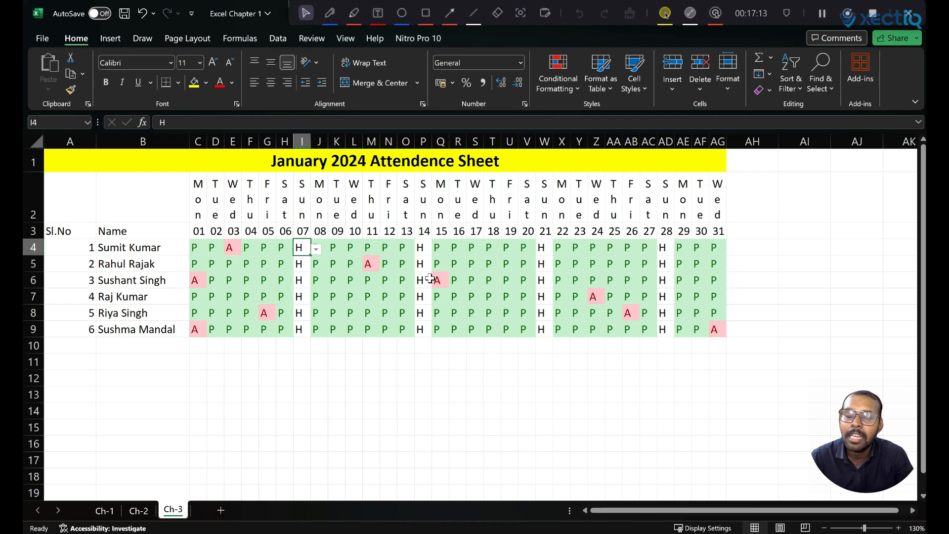
Step: Add the column headers Present in AH3 and Absent in AI3
double_click(739, 236)
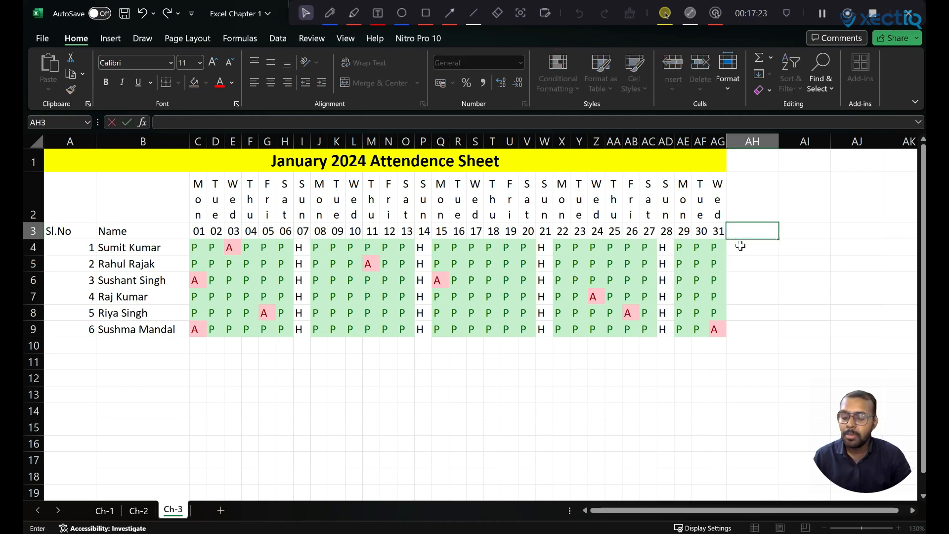
text(Present)
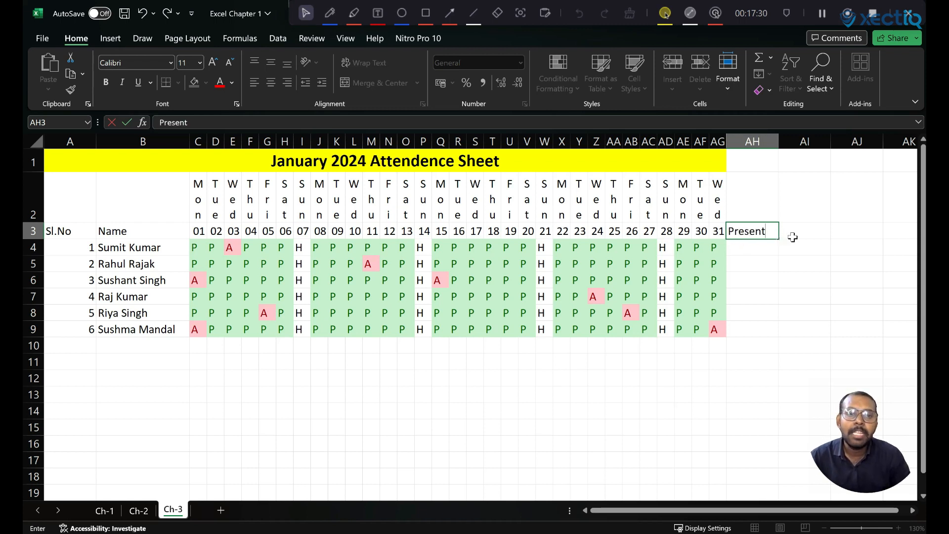
click(793, 236)
text(Absent)
key(Return)
Step: Count the first attendee's P marks in AH4 with the formula =COUNTIF(C4:AG4,"P")
click(738, 242)
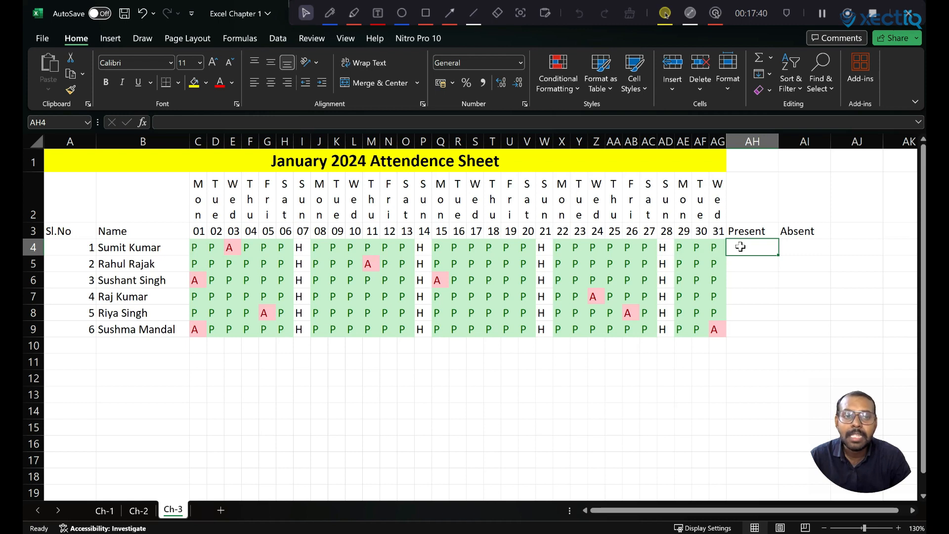
double_click(741, 247)
text(=)
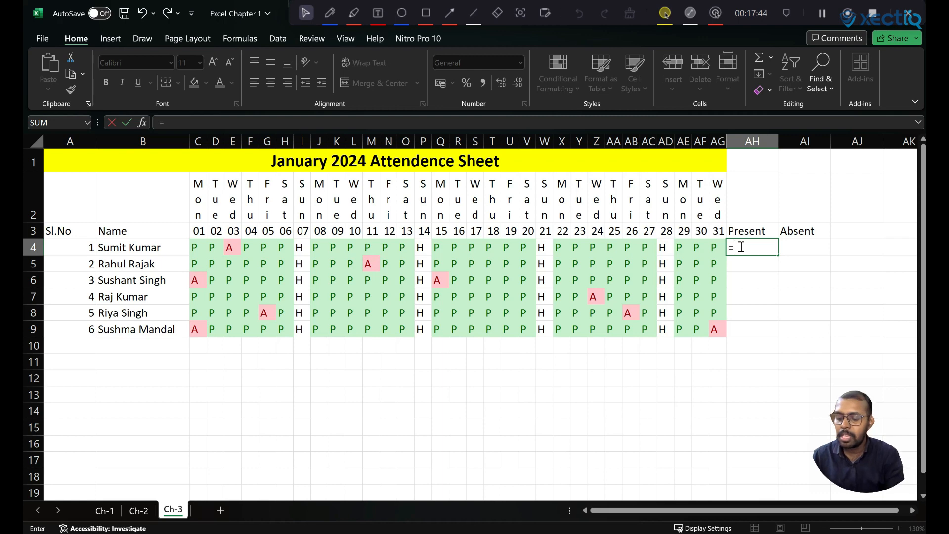
text(count)
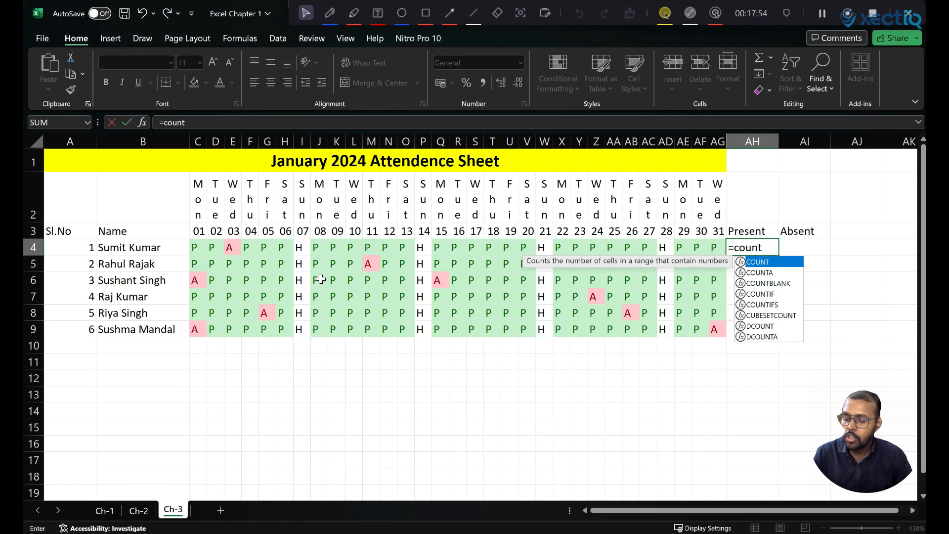
text(if()
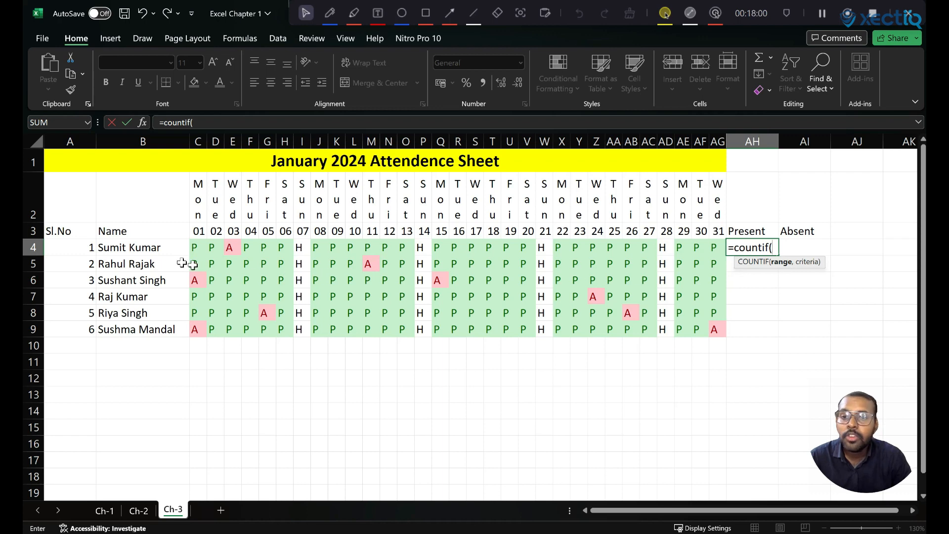
drag(190, 249, 715, 247)
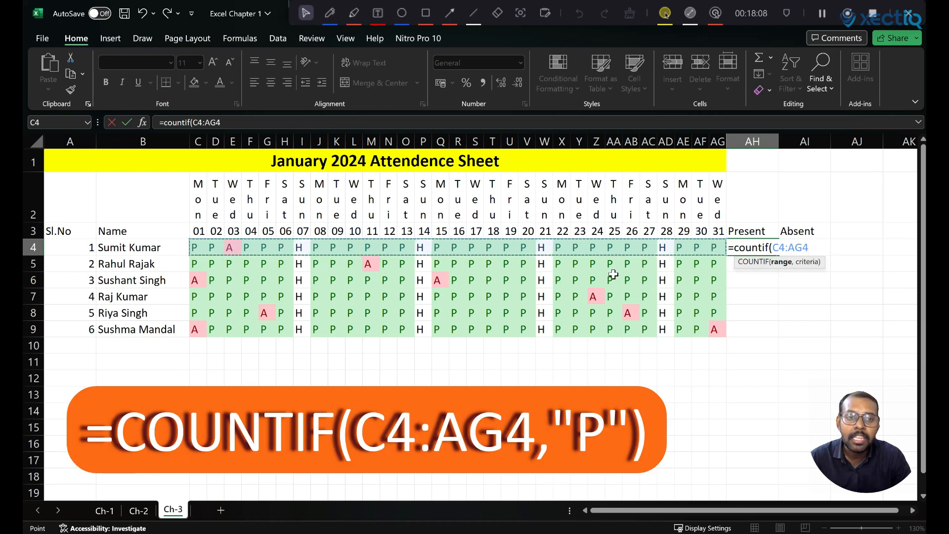
text(,"P)
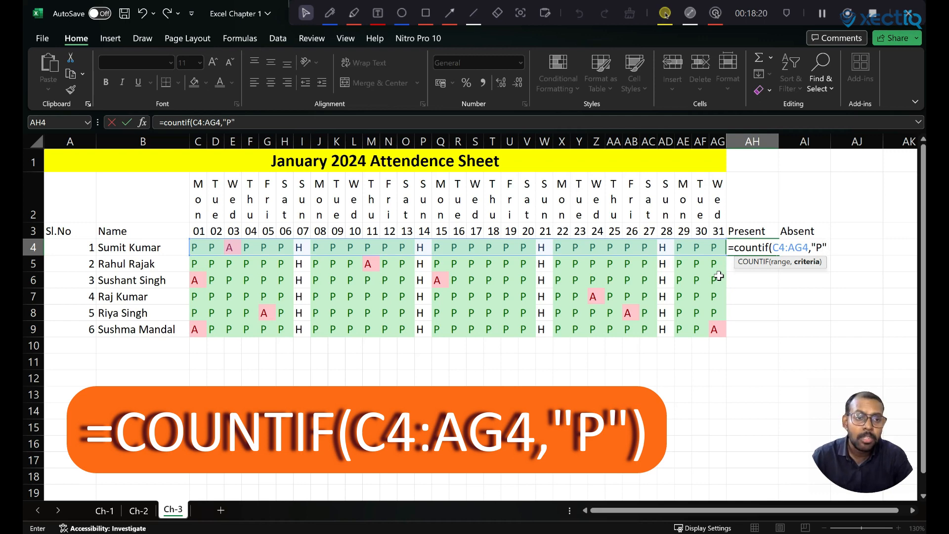
text())
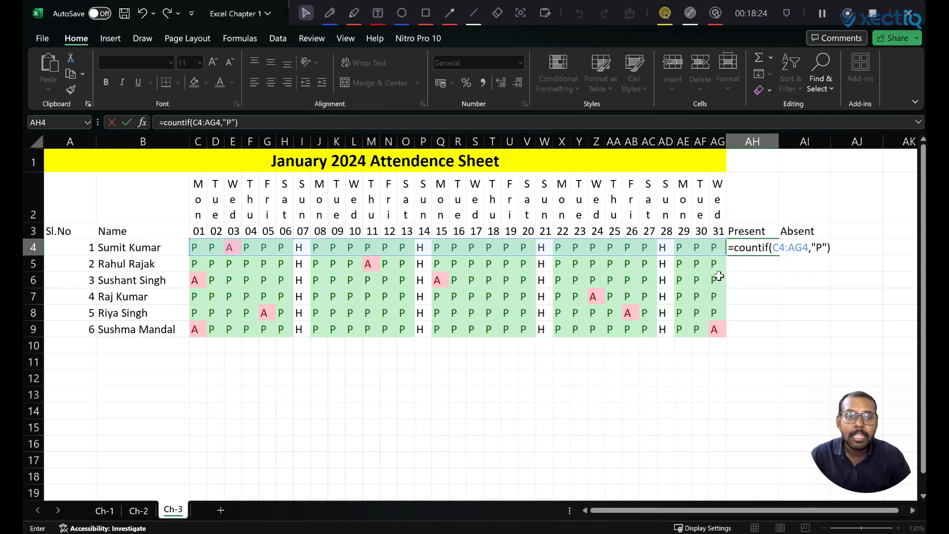
key(Return)
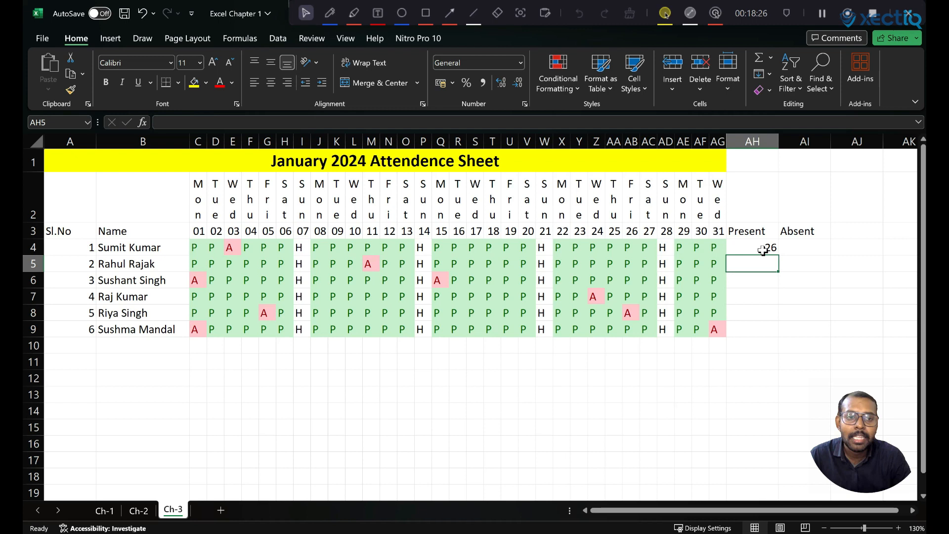
click(763, 249)
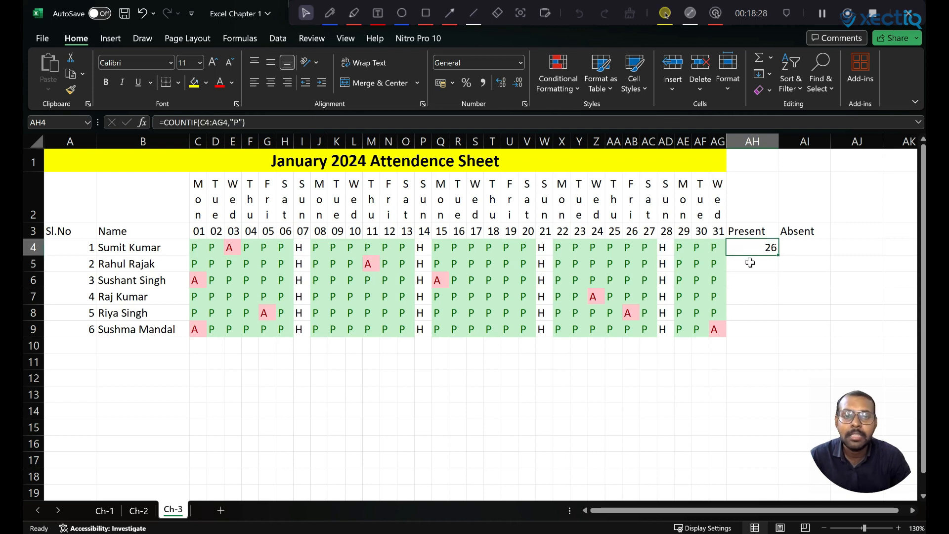
Step: Count the first attendee's A marks in AI4 with the formula =COUNTIF(C4:AG4,"A")
click(792, 251)
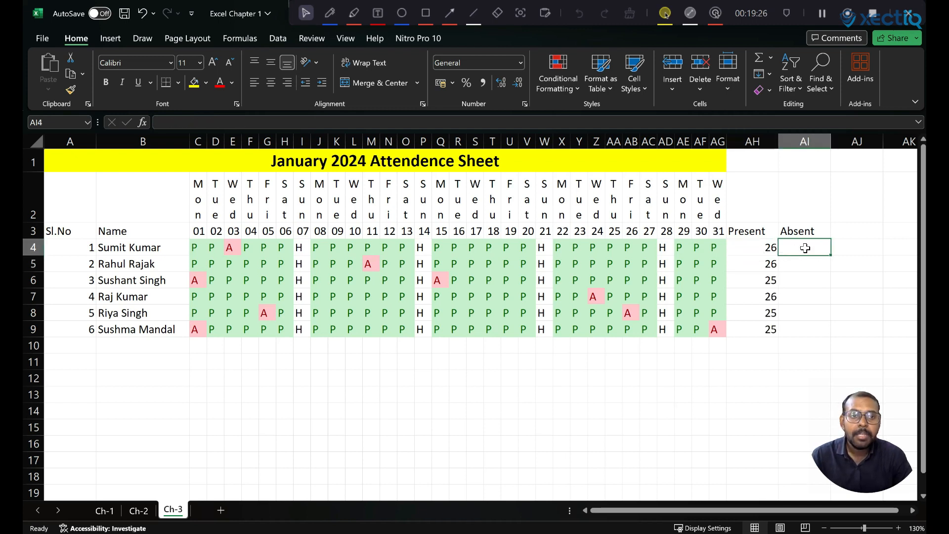
text(=)
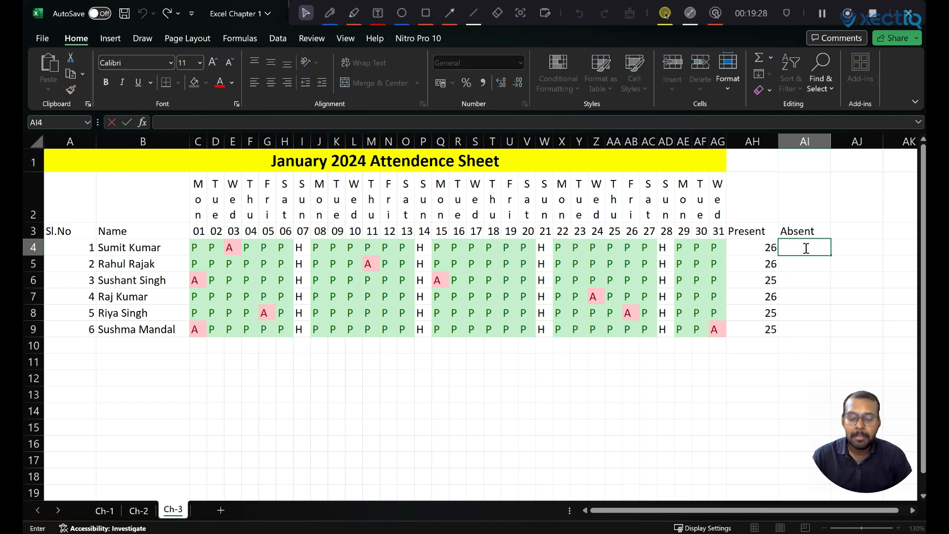
text(countif)
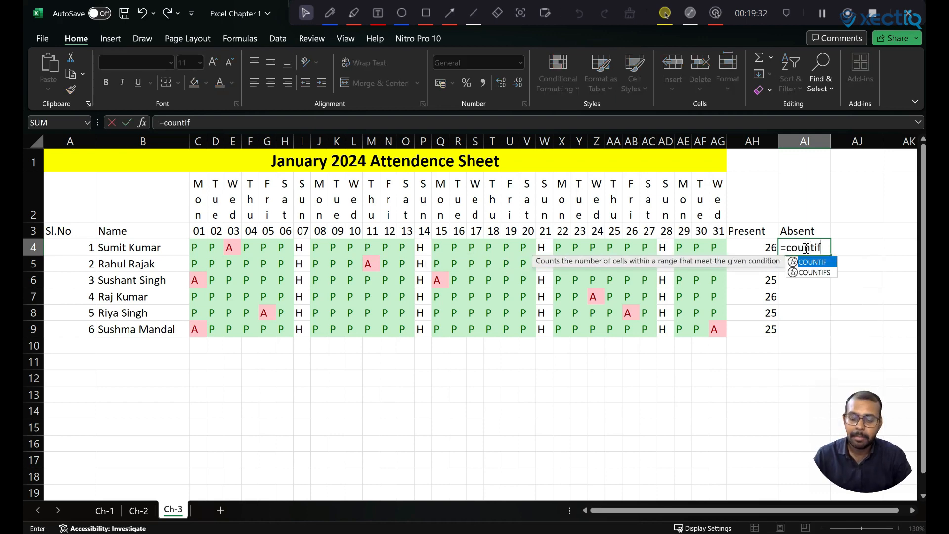
text(()
drag(195, 250, 717, 248)
text(,)
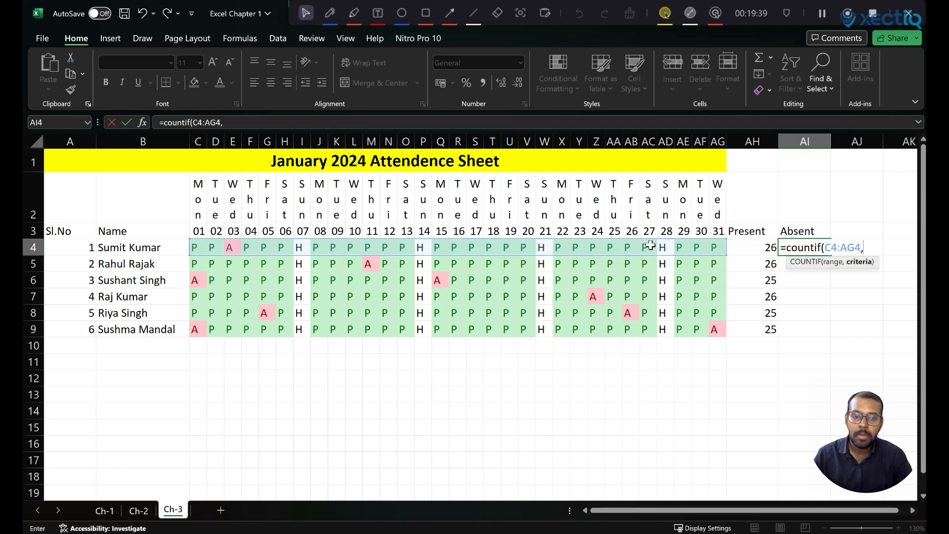
text("A)
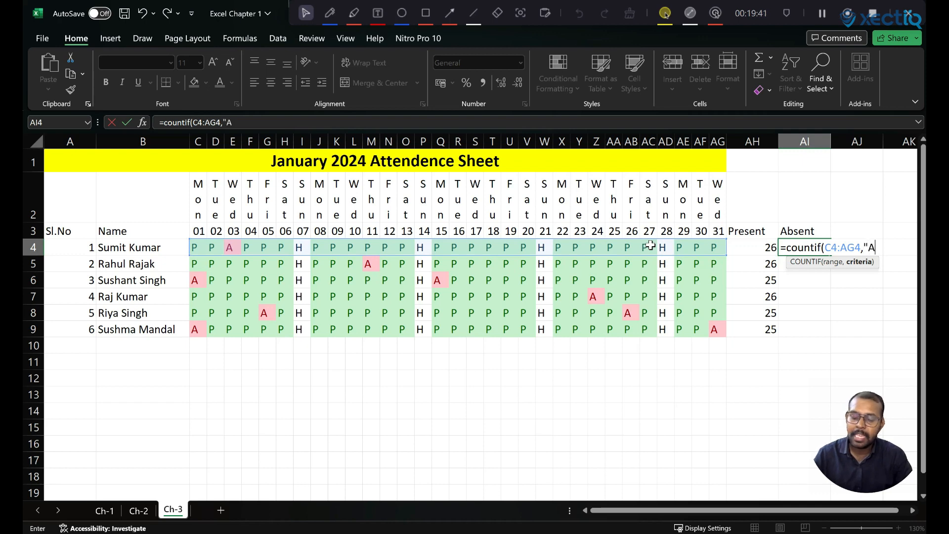
text(")
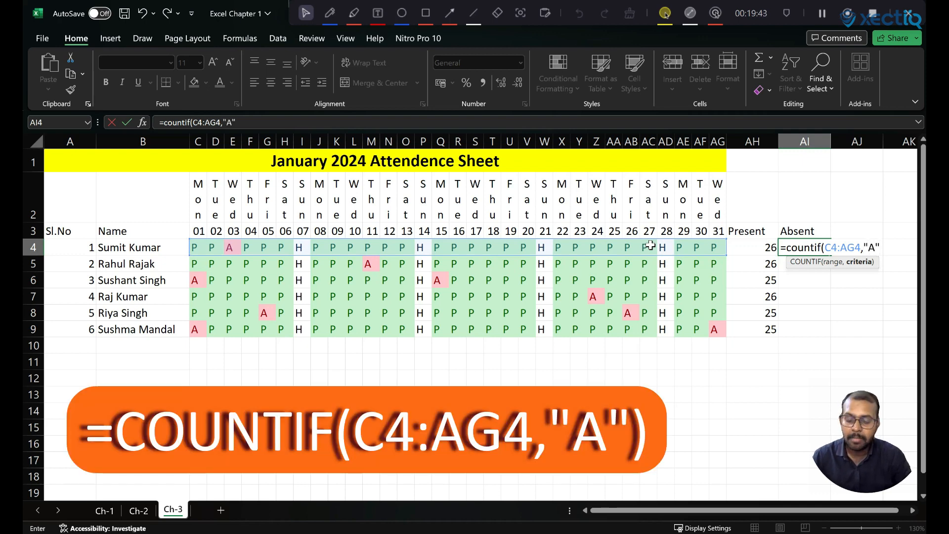
text())
key(Return)
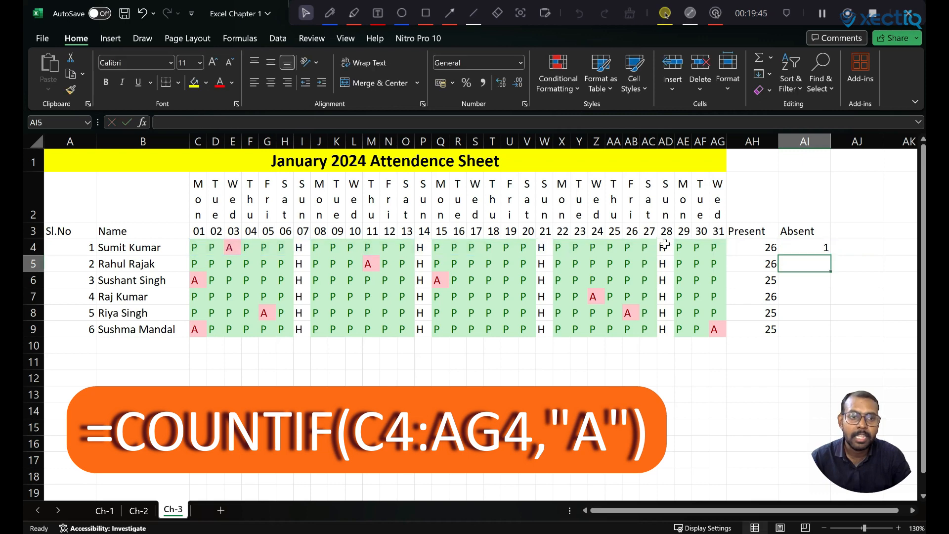
Step: Fill the Absent count formula from AI4 down to AI9 for all attendees
click(803, 245)
drag(831, 257, 827, 324)
drag(830, 333, 830, 336)
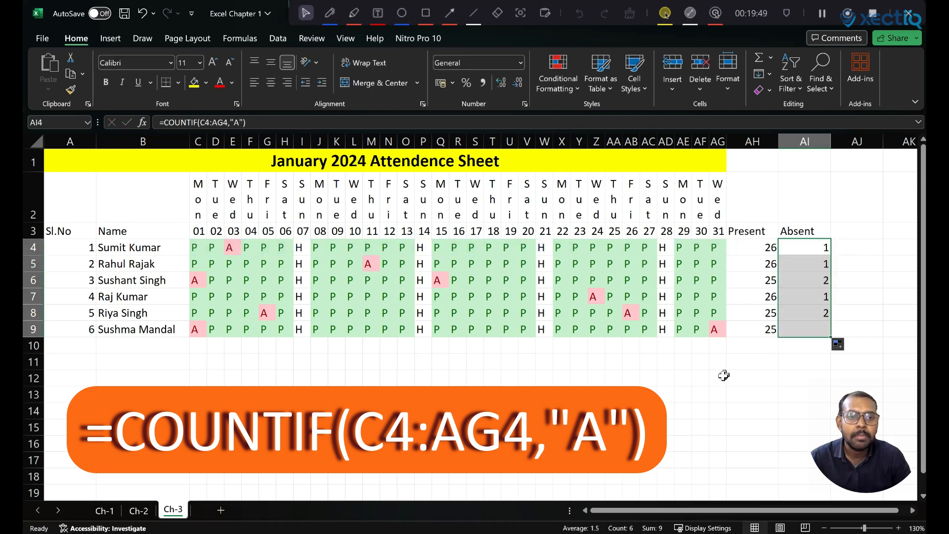
click(716, 379)
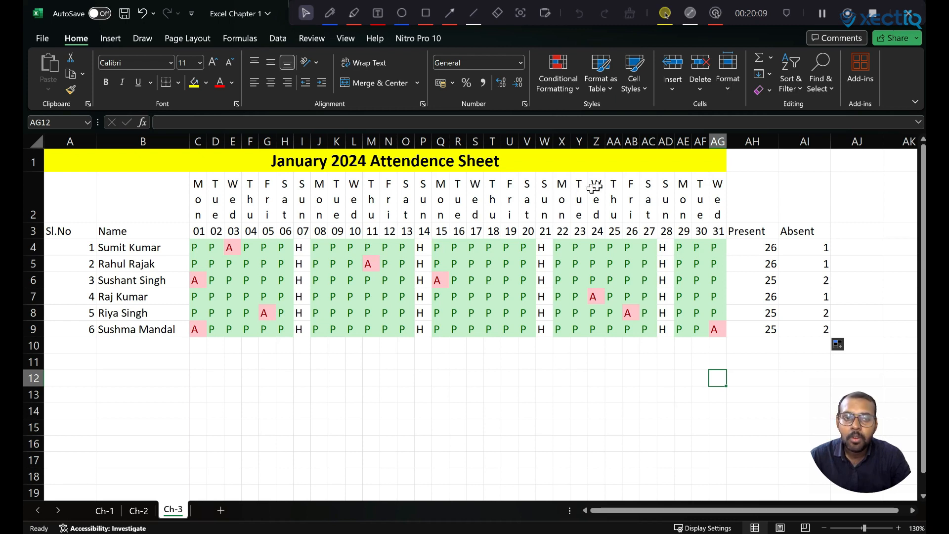
Step: Add the column header "Persent Percentage" in AJ3
click(844, 237)
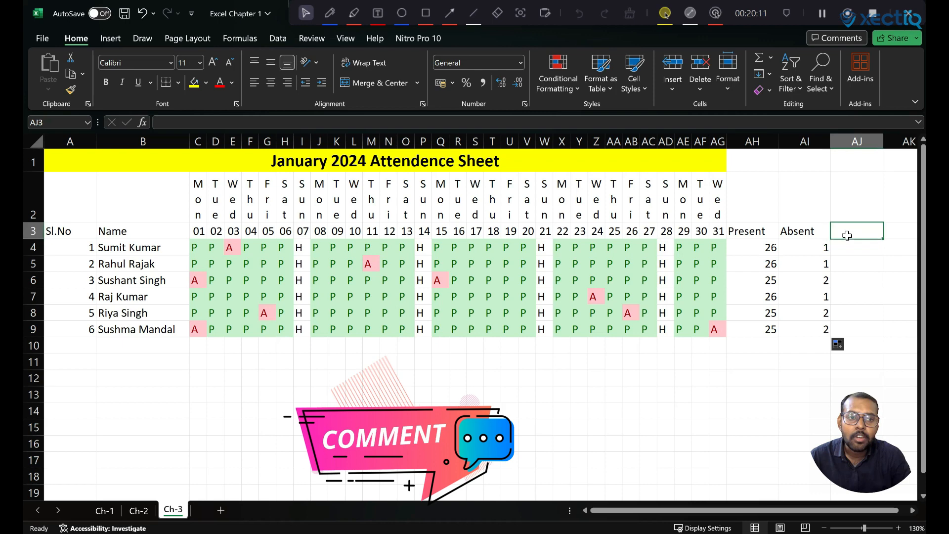
text(P)
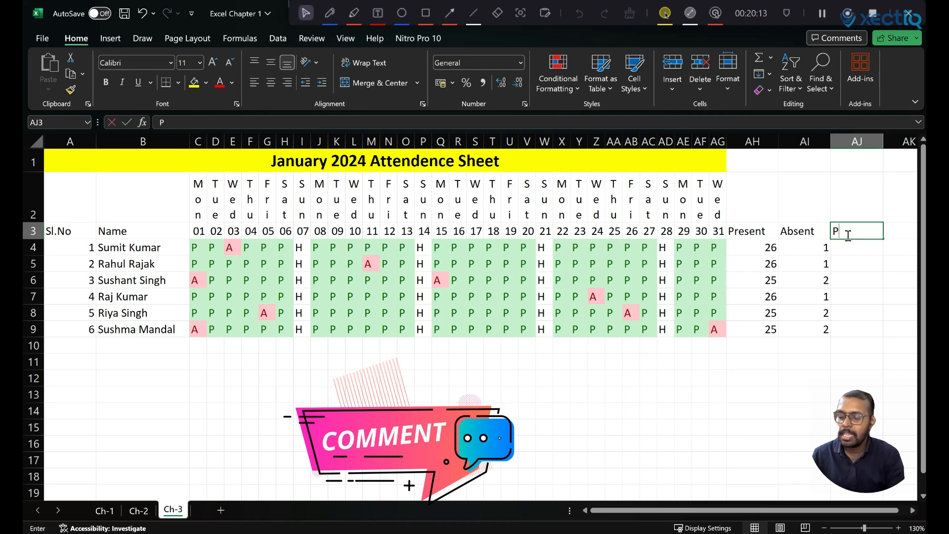
text(ersent)
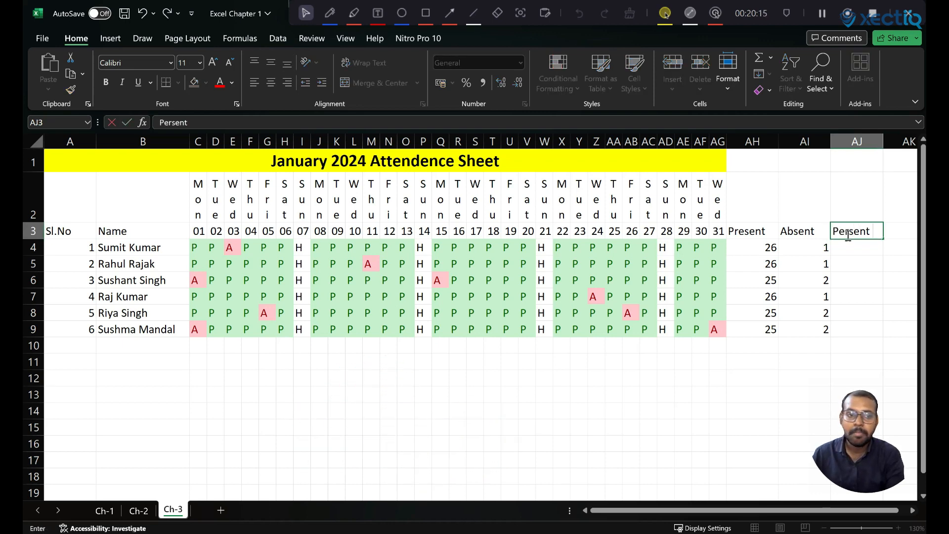
text( Percentage)
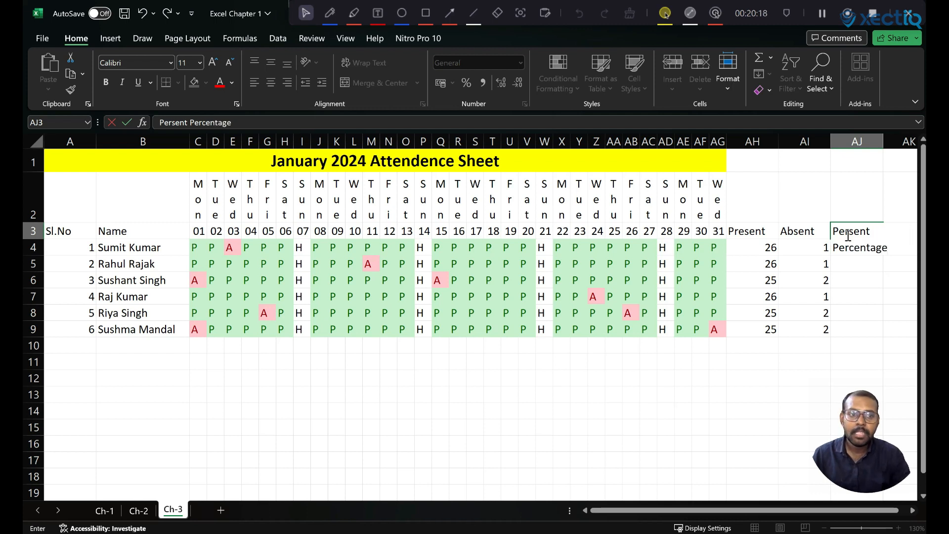
click(848, 292)
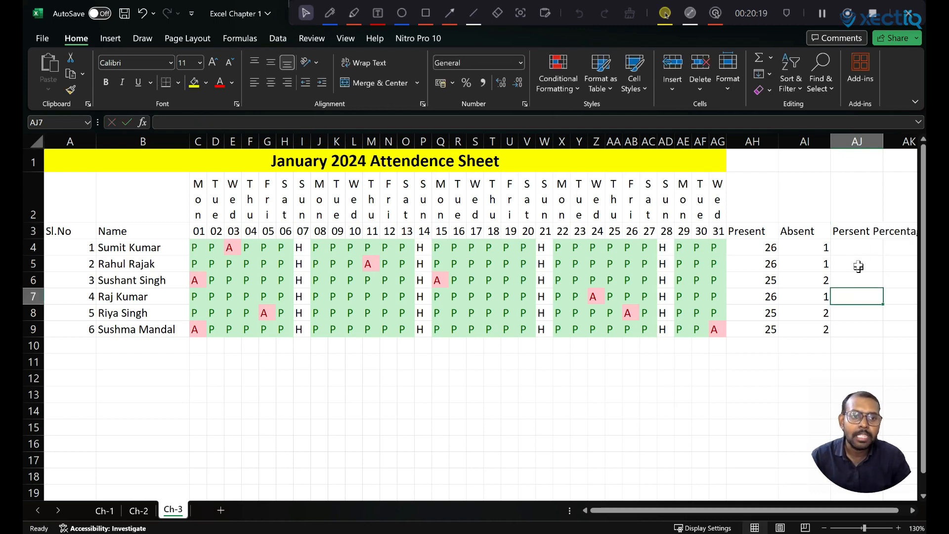